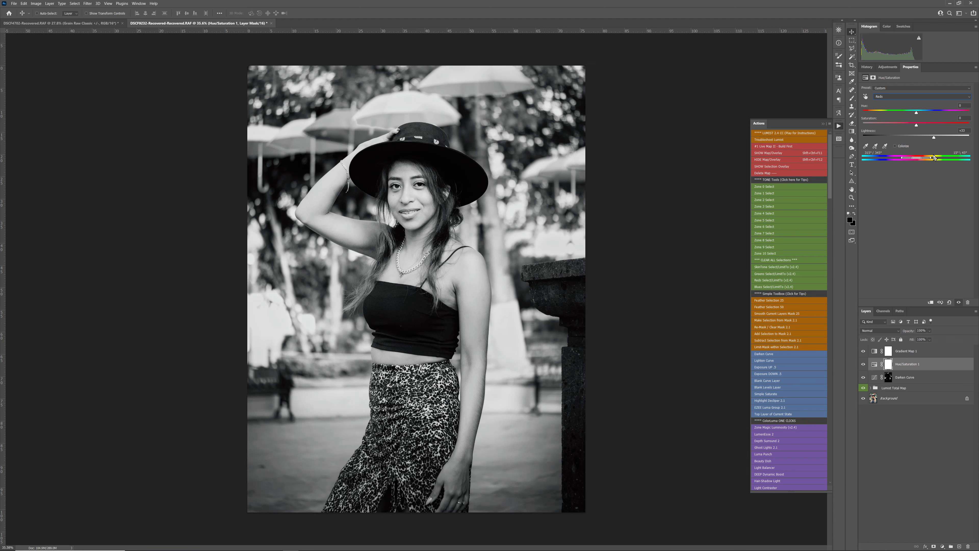
# In the Hue/Saturation adjustment, lower the Greens lightness to darken the foliage and set the Reds lightness to +9
pyautogui.click(891, 97)
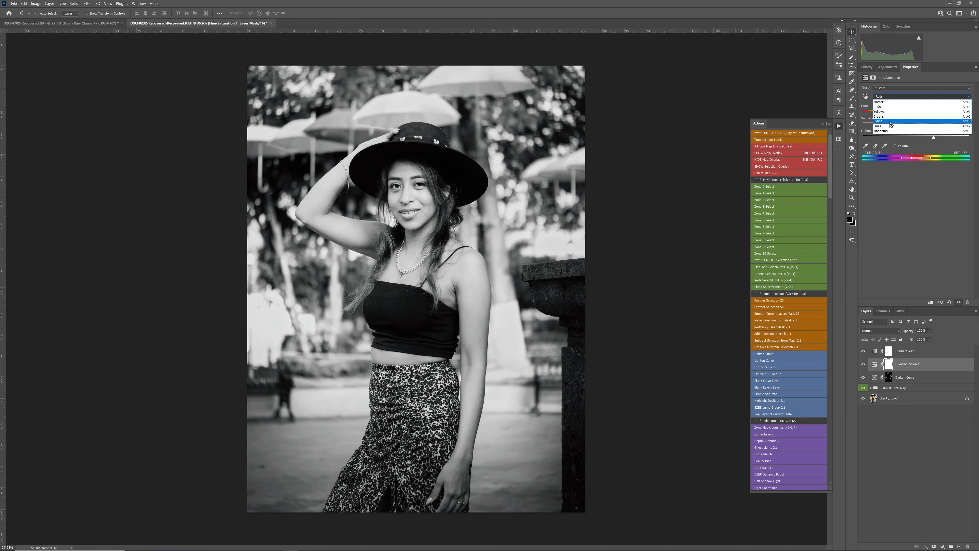
pyautogui.click(890, 116)
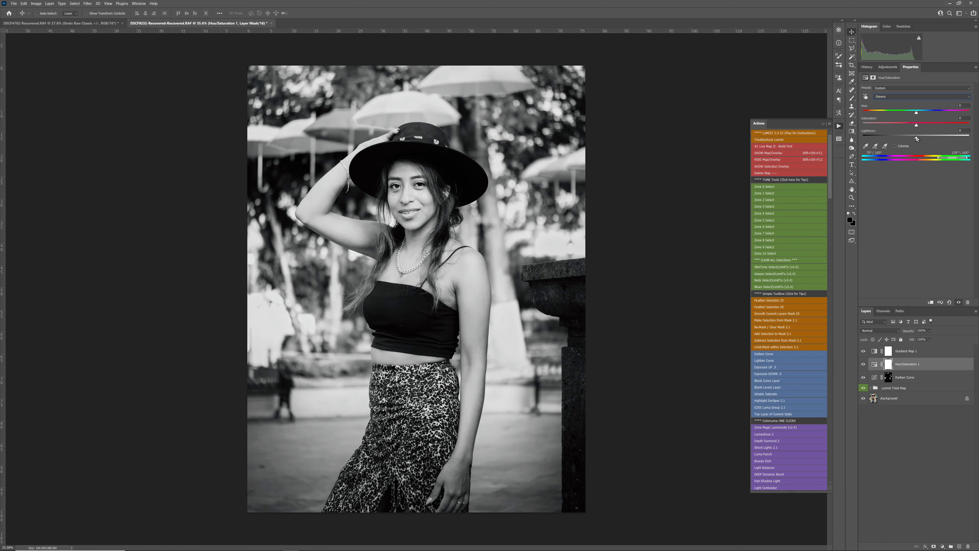
pyautogui.click(897, 137)
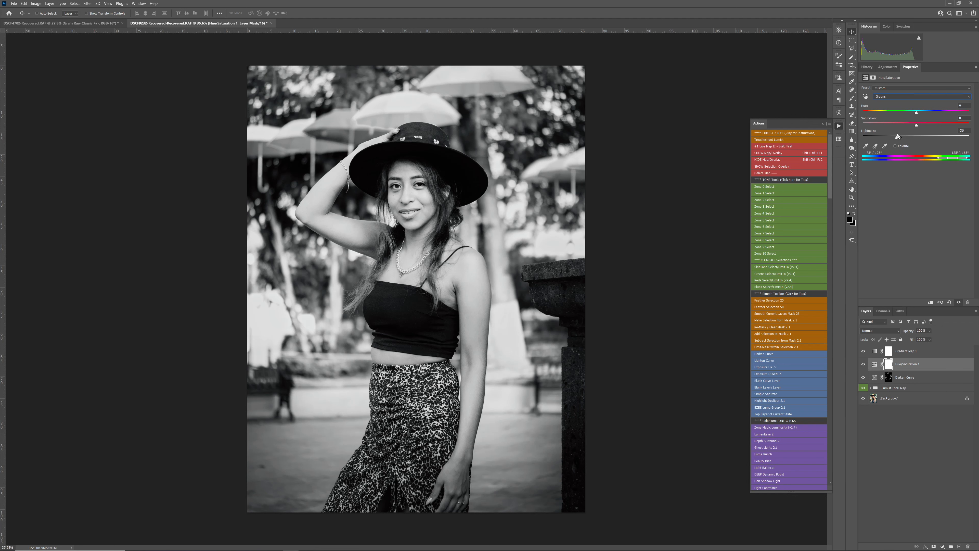
pyautogui.click(894, 97)
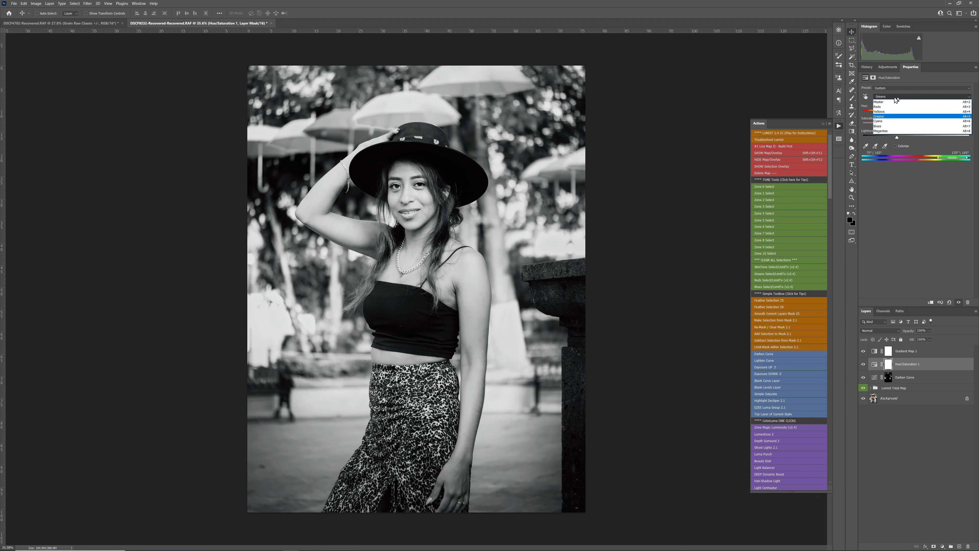
pyautogui.click(887, 106)
pyautogui.moveTo(933, 137)
pyautogui.mouseDown()
pyautogui.moveTo(895, 135)
pyautogui.moveTo(921, 138)
pyautogui.mouseUp()
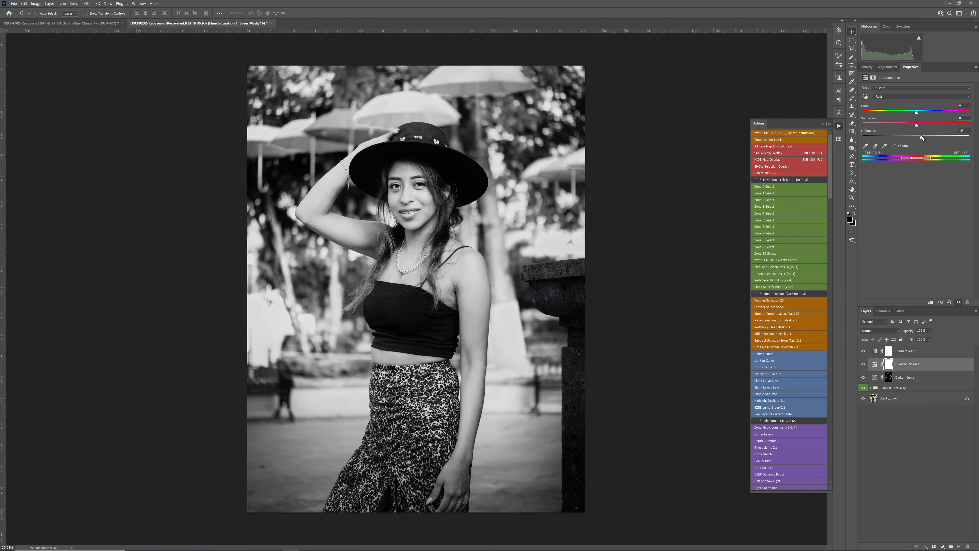
# Adjust the lightness of the Blues range in the Hue/Saturation layer
pyautogui.click(874, 96)
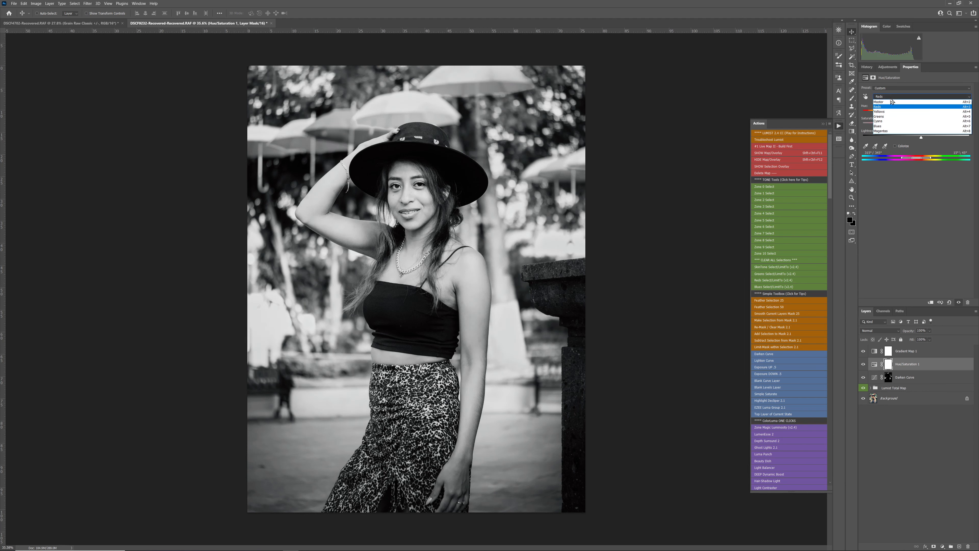
pyautogui.click(904, 126)
pyautogui.moveTo(916, 137)
pyautogui.mouseDown()
pyautogui.moveTo(926, 137)
pyautogui.moveTo(910, 136)
pyautogui.mouseUp()
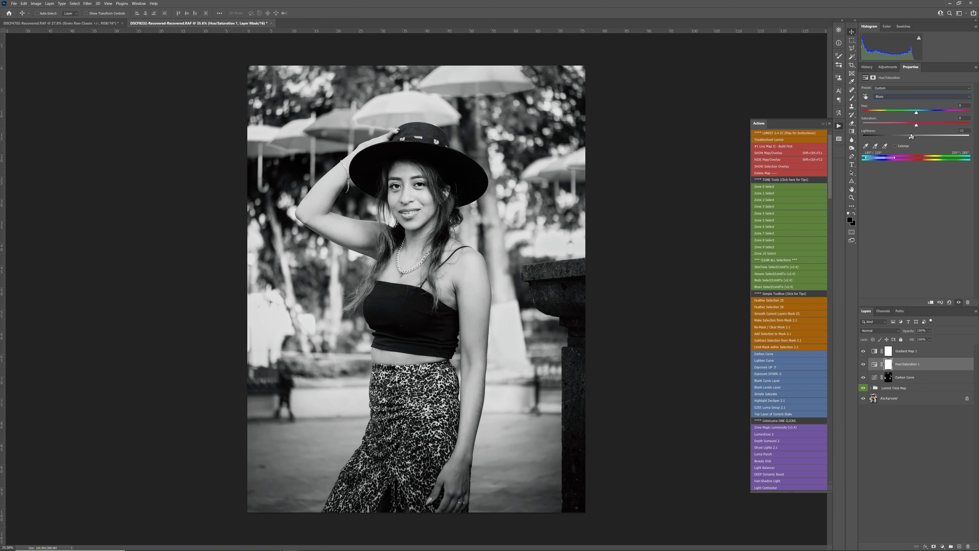
pyautogui.moveTo(911, 136)
pyautogui.mouseDown()
pyautogui.moveTo(936, 137)
pyautogui.moveTo(920, 140)
pyautogui.mouseUp()
# Raise the Master saturation to about +30 and compare the photo with the Gradient Map layer hidden and shown
pyautogui.click(915, 127)
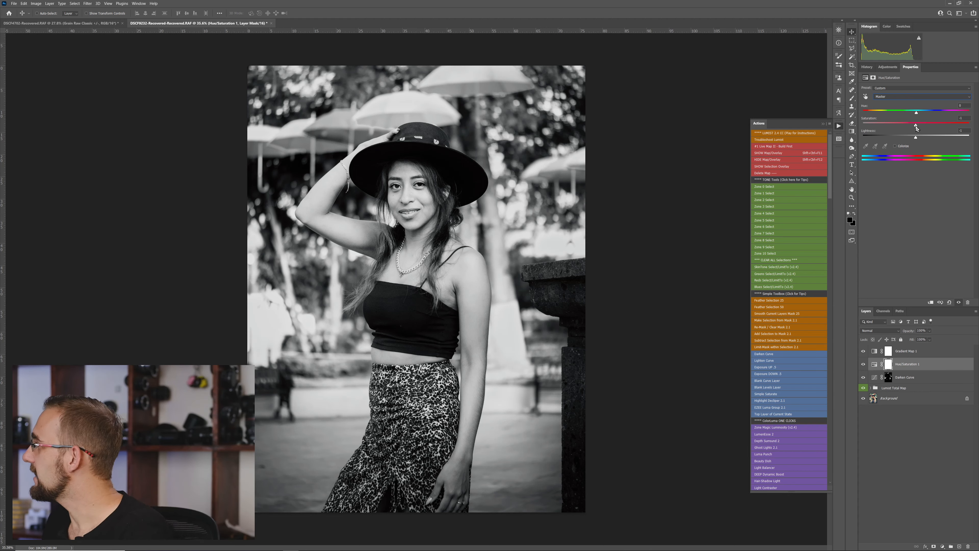
pyautogui.moveTo(916, 128); pyautogui.dragTo(931, 112)
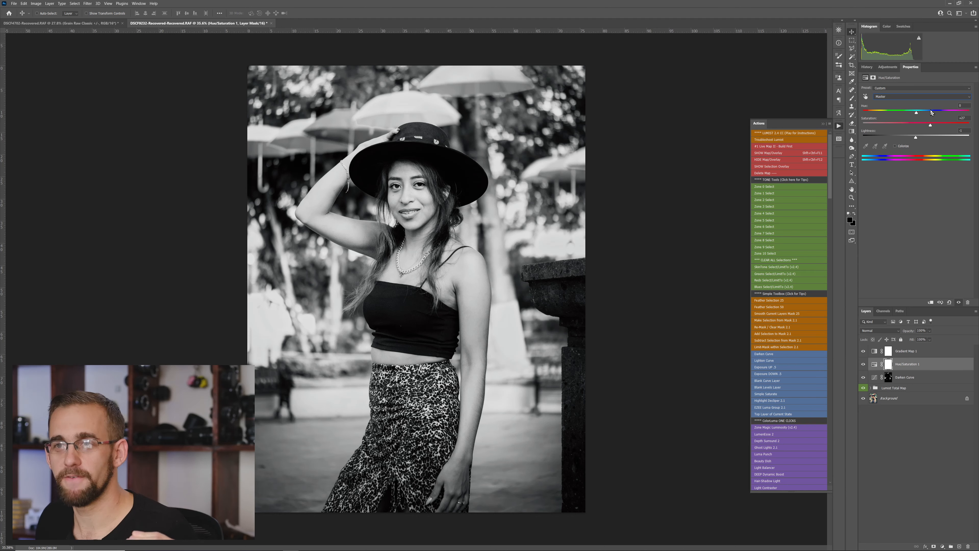
pyautogui.moveTo(930, 110); pyautogui.dragTo(933, 111)
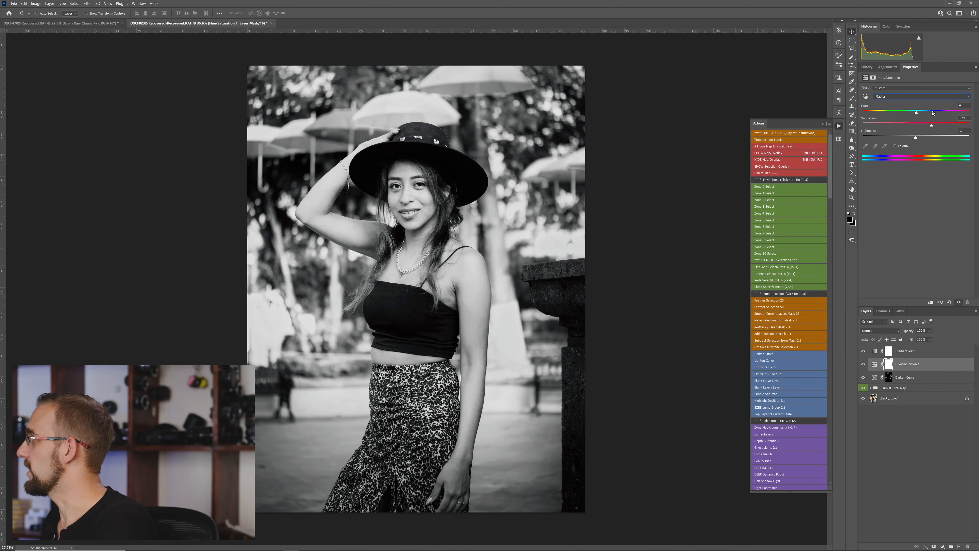
pyautogui.click(864, 351)
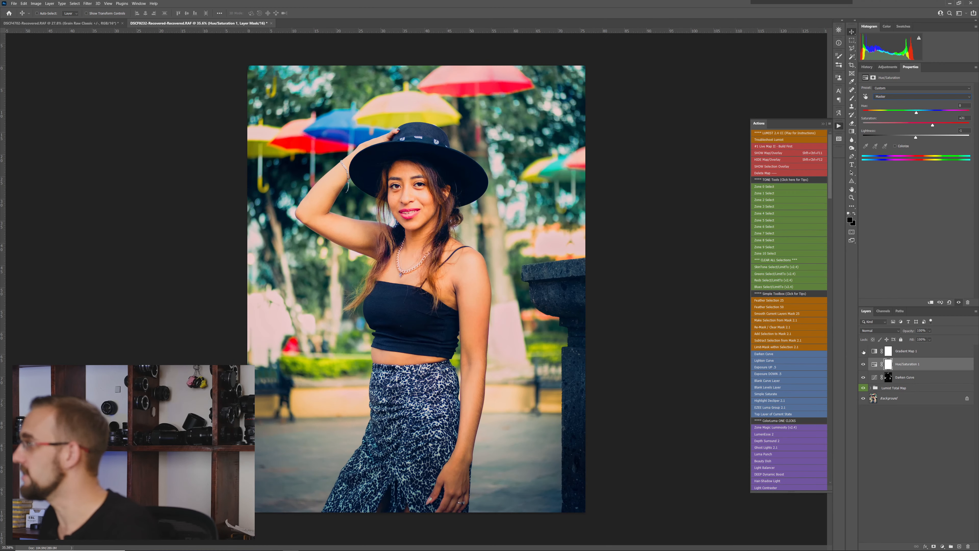
pyautogui.click(747, 353)
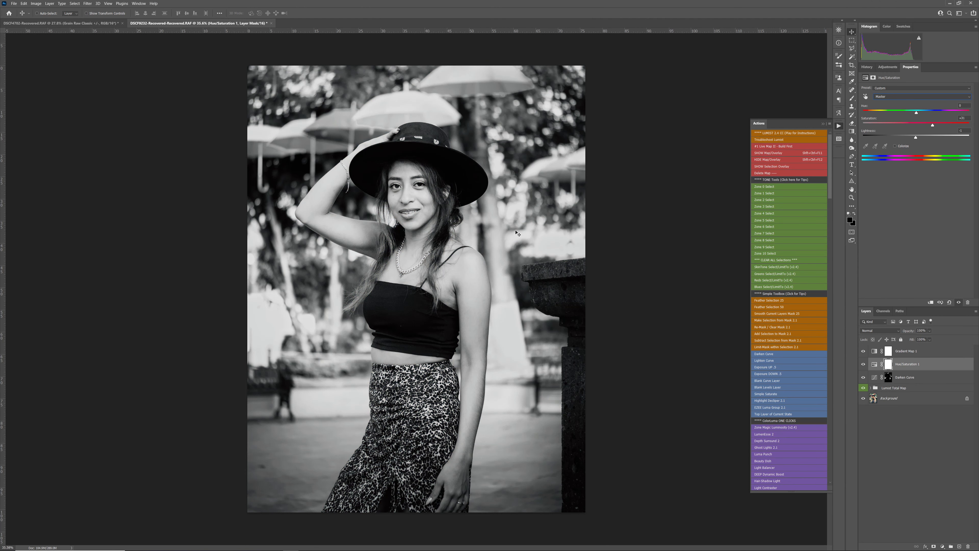
# Compare the photo with and without the Darken Curve layer, and add a Curves adjustment layer directly above it
pyautogui.click(903, 379)
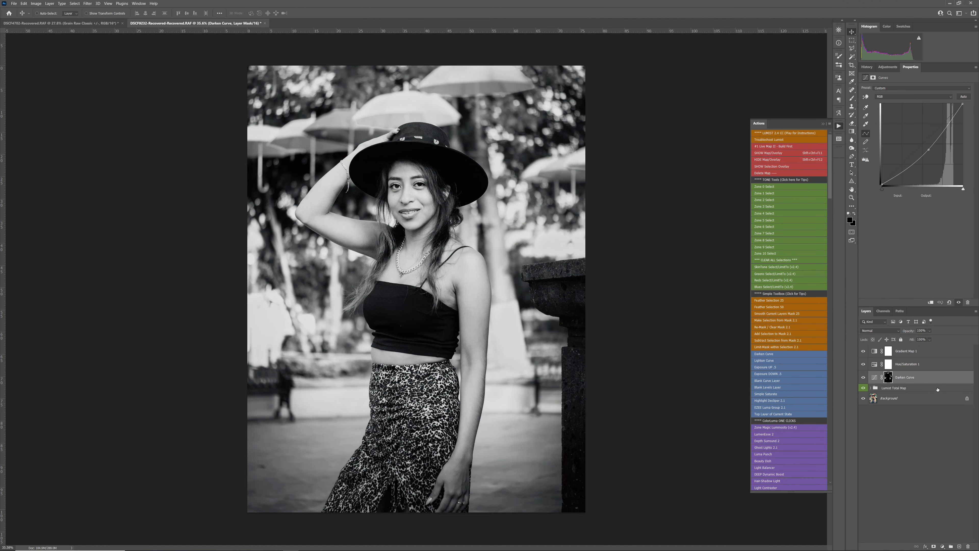
pyautogui.click(862, 378)
pyautogui.click(863, 378)
pyautogui.click(942, 545)
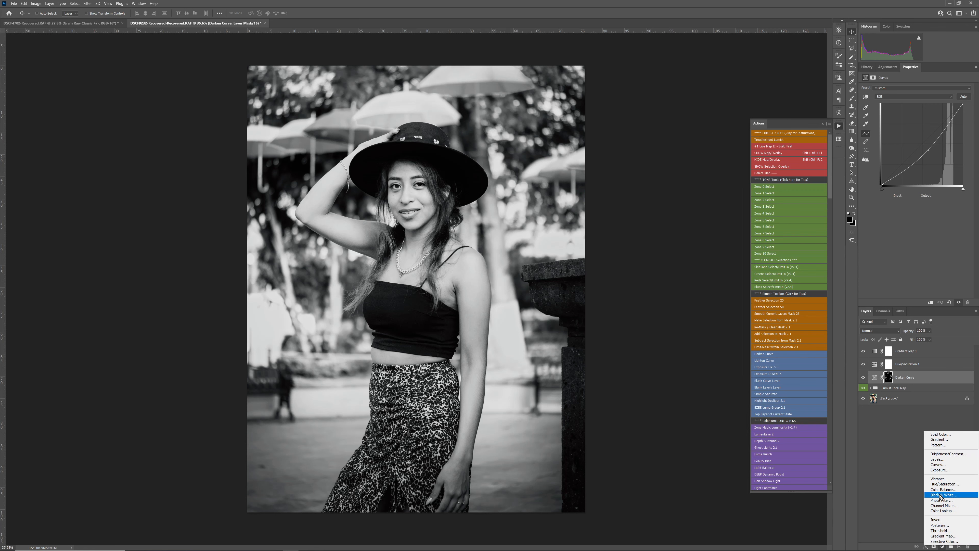
pyautogui.click(954, 464)
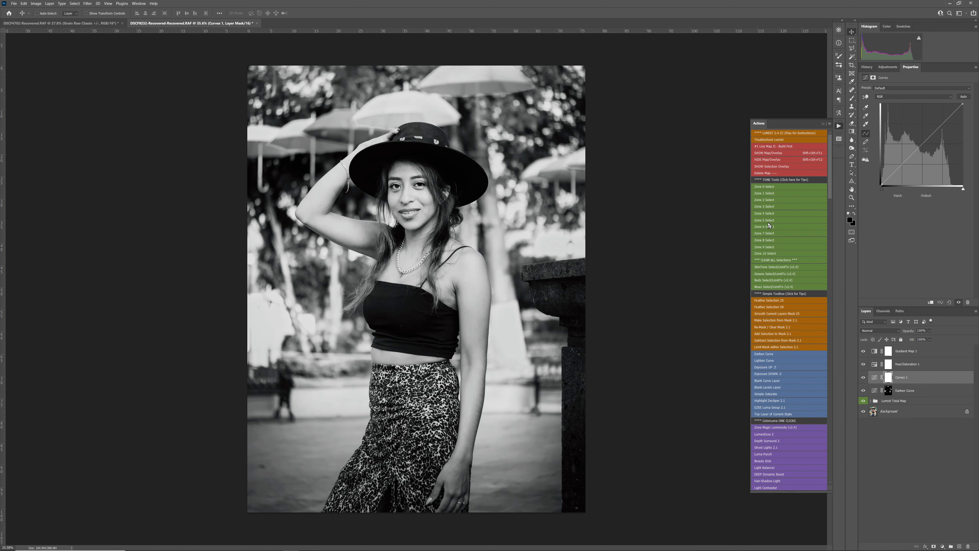
# Shape the new curve into a contrast S-curve with a lifted black point, brighter highlights and the white point lowered to an output of about 246
pyautogui.moveTo(897, 173)
pyautogui.mouseDown()
pyautogui.moveTo(908, 160)
pyautogui.moveTo(879, 175)
pyautogui.moveTo(887, 178)
pyautogui.mouseUp()
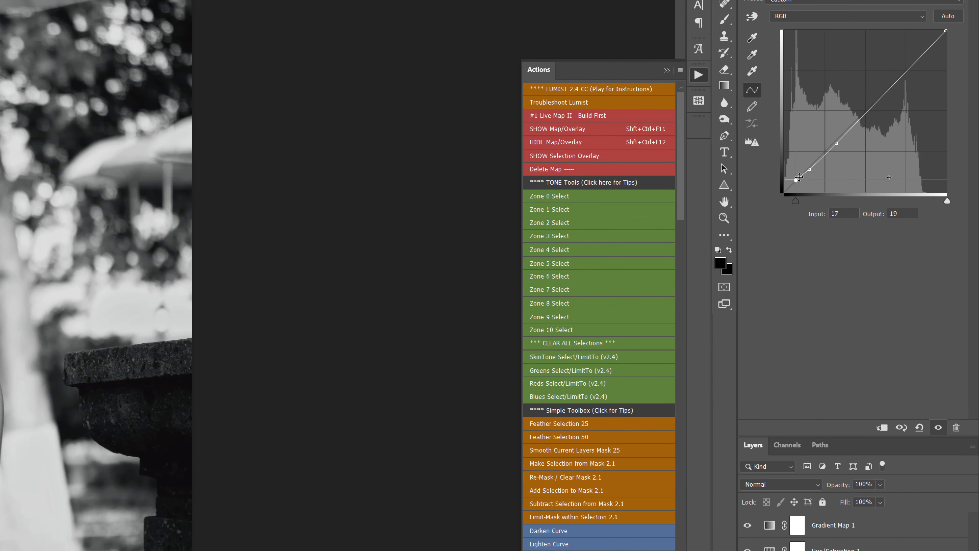
pyautogui.moveTo(799, 177); pyautogui.dragTo(758, 180)
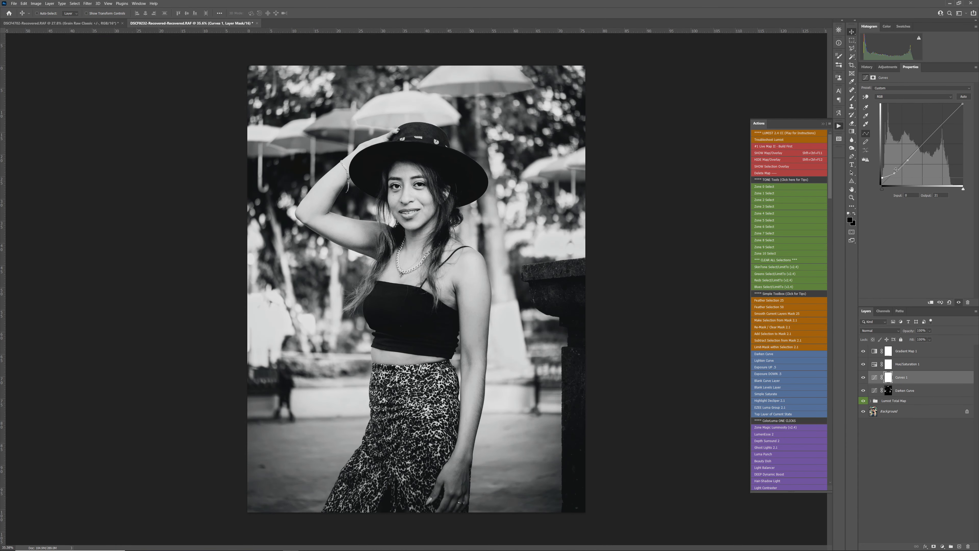
pyautogui.moveTo(895, 174); pyautogui.dragTo(905, 161)
pyautogui.moveTo(935, 128); pyautogui.dragTo(929, 132)
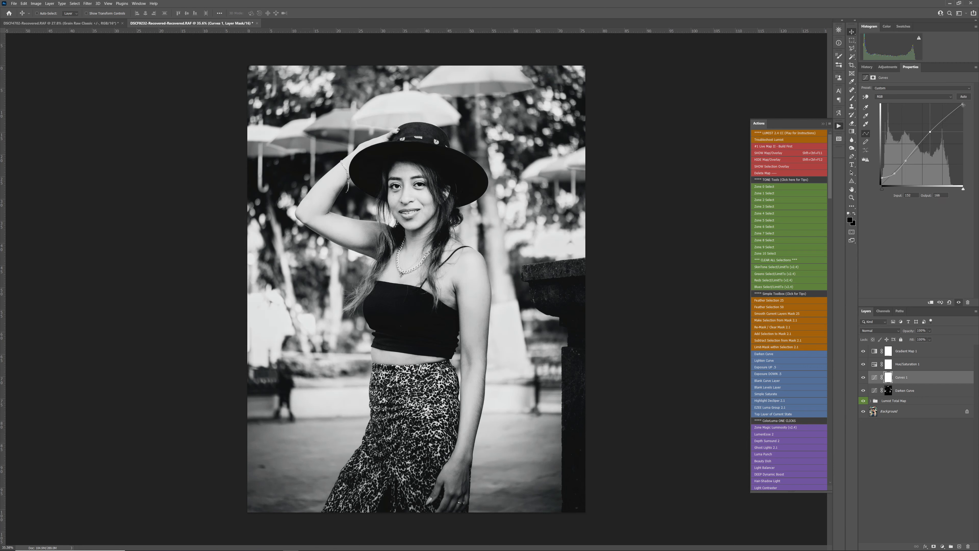
pyautogui.moveTo(964, 106); pyautogui.dragTo(967, 137)
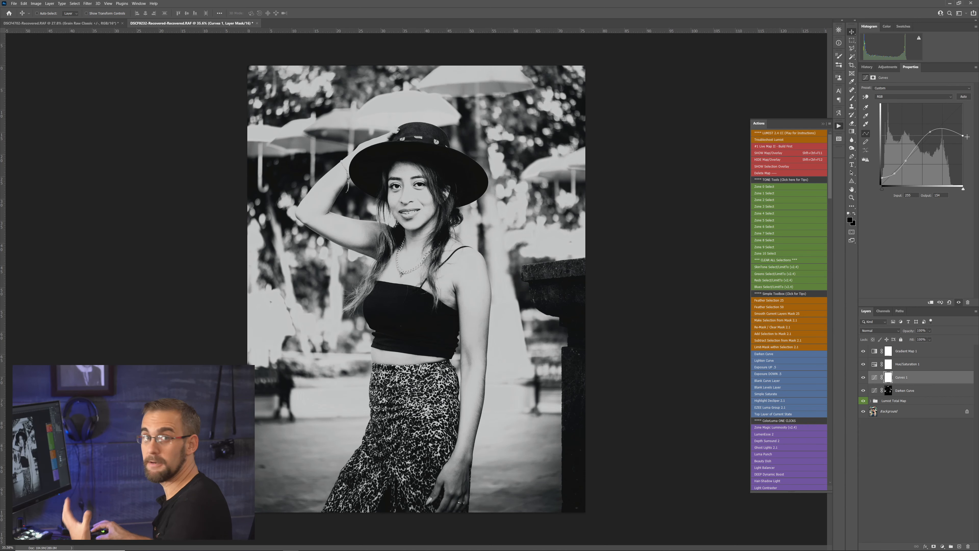
pyautogui.moveTo(967, 137); pyautogui.dragTo(977, 107)
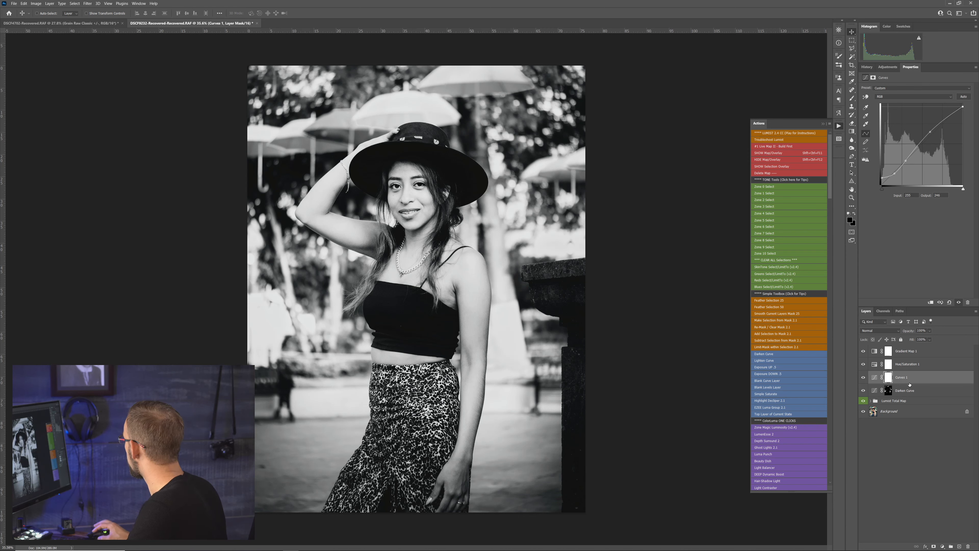
# Check the result with the Gradient Map layer hidden, and examine the tonal zones with the Lumist map overlay
pyautogui.click(863, 351)
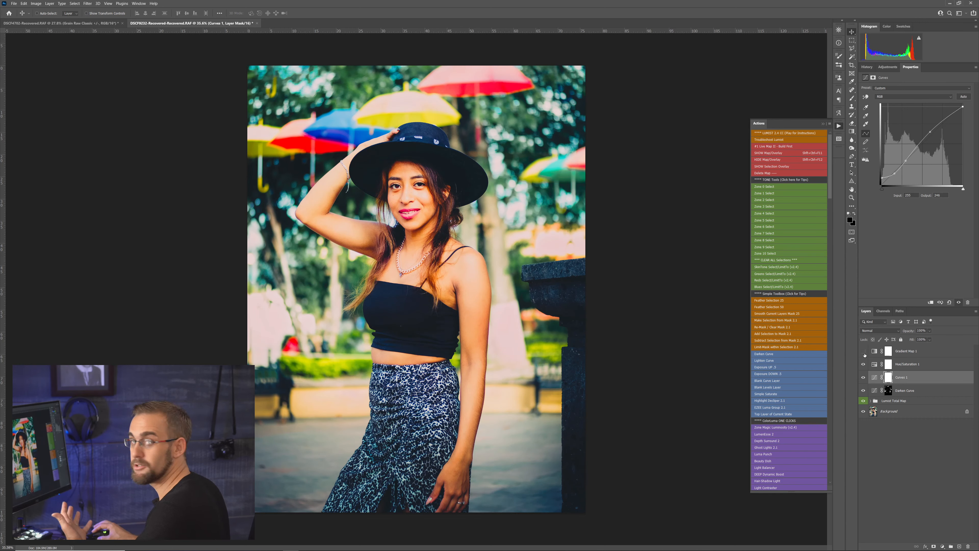
pyautogui.click(863, 351)
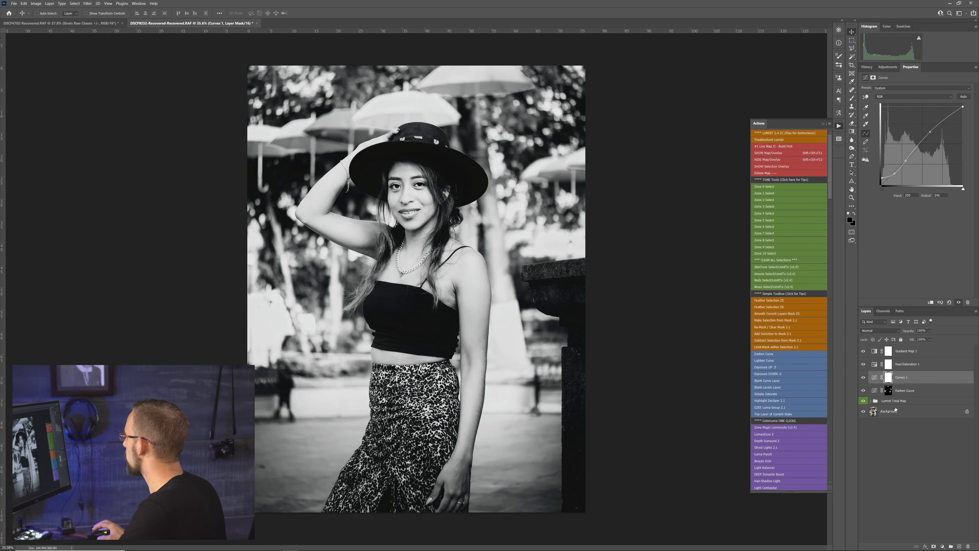
pyautogui.click(771, 155)
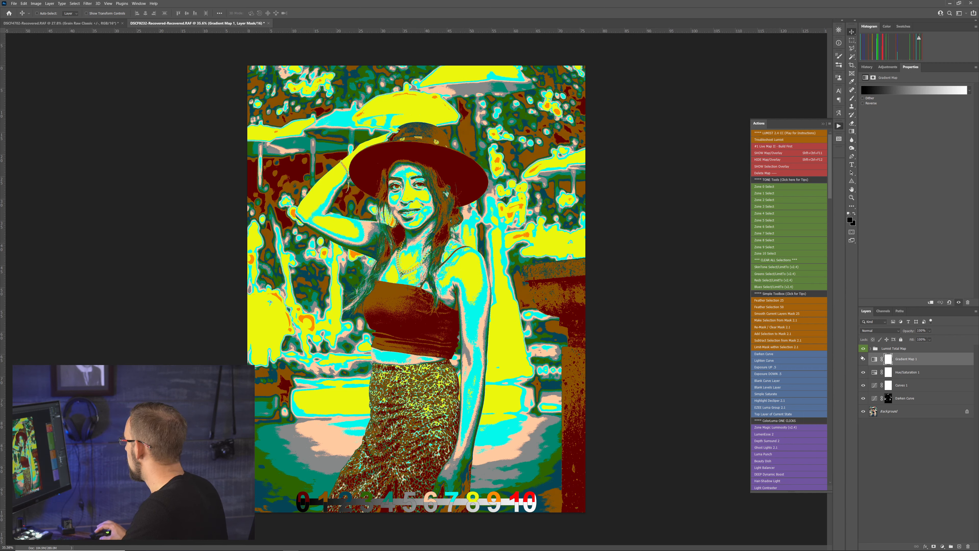
pyautogui.click(769, 160)
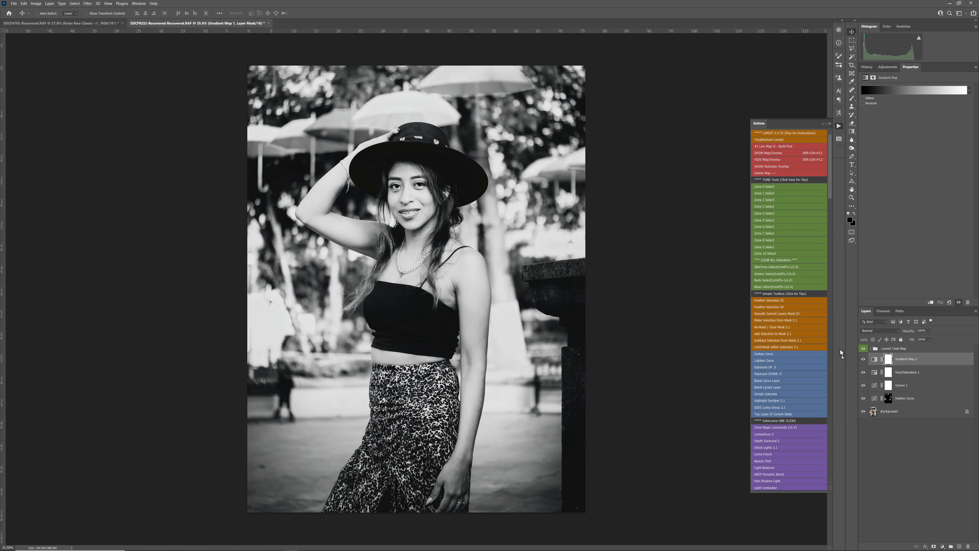
# Duplicate the Background layer beneath the adjustment layers
pyautogui.click(876, 386)
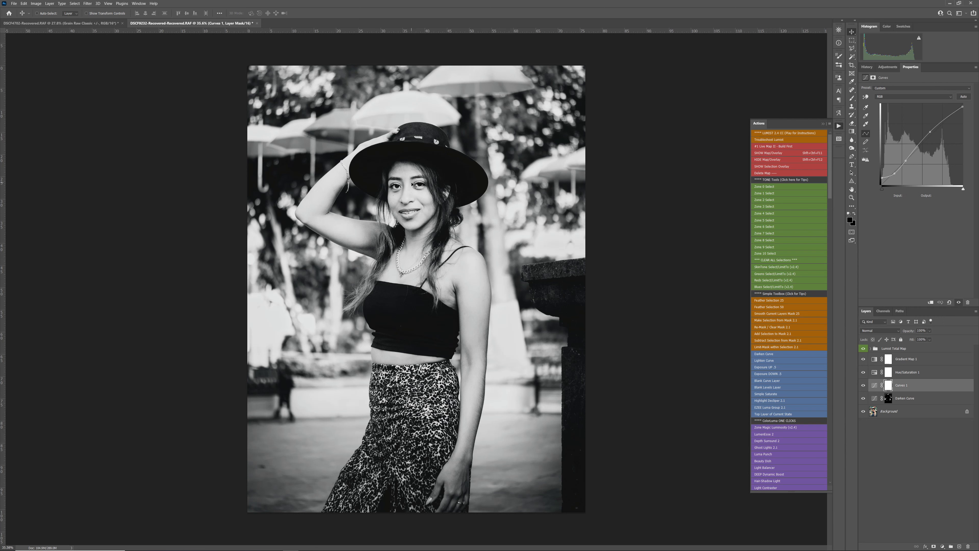
pyautogui.click(906, 399)
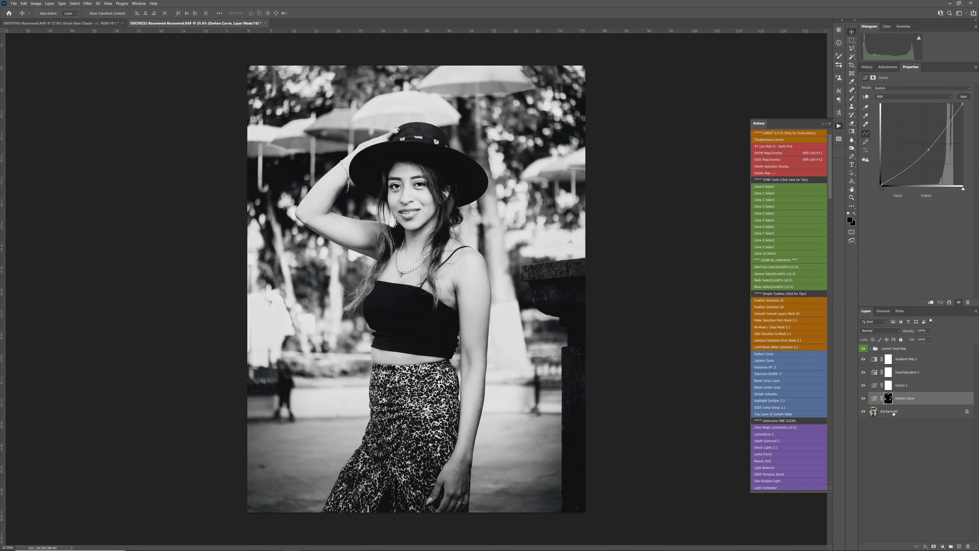
pyautogui.click(903, 417)
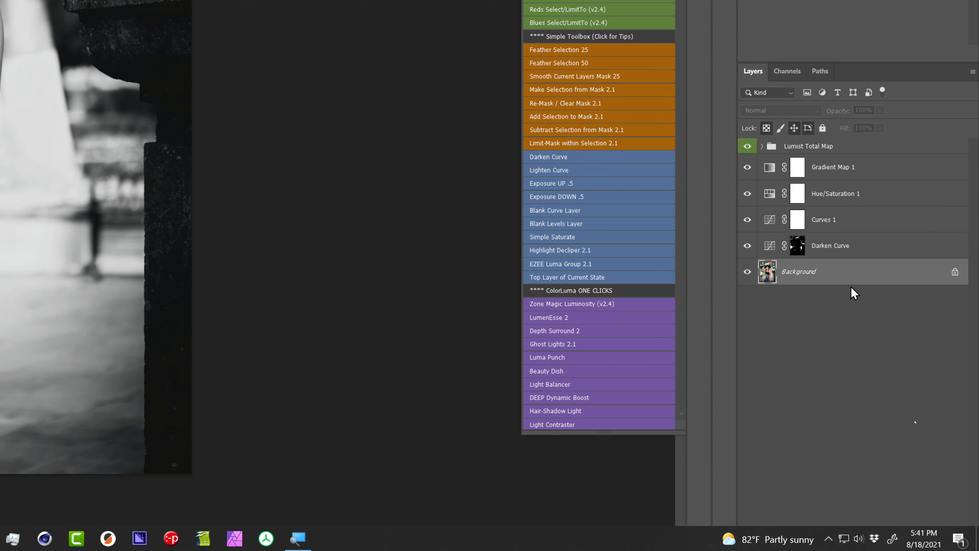
pyautogui.moveTo(853, 280); pyautogui.dragTo(937, 538)
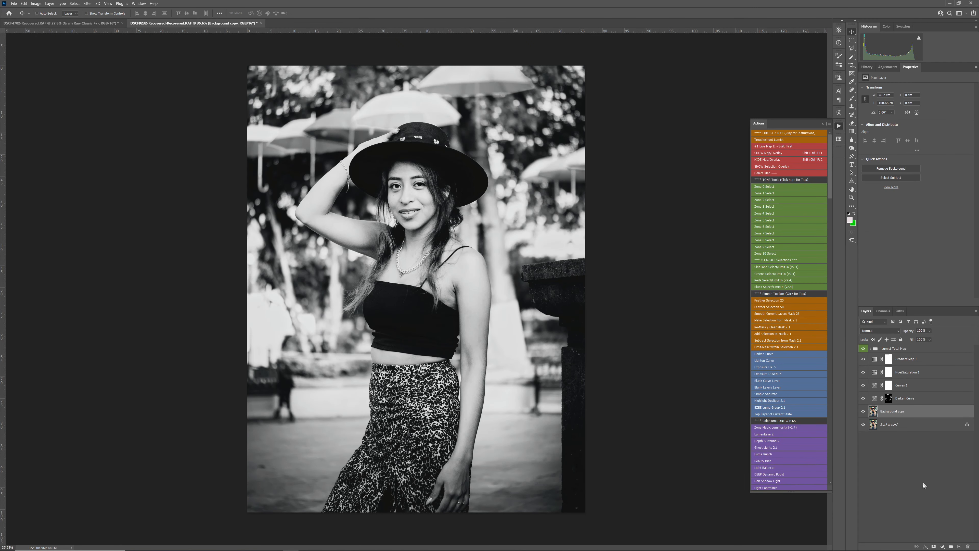
# Add a new layer above the Background copy, fill it with 50% Gray and set its blend mode to Overlay
pyautogui.click(959, 547)
pyautogui.click(88, 4)
pyautogui.click(57, 99)
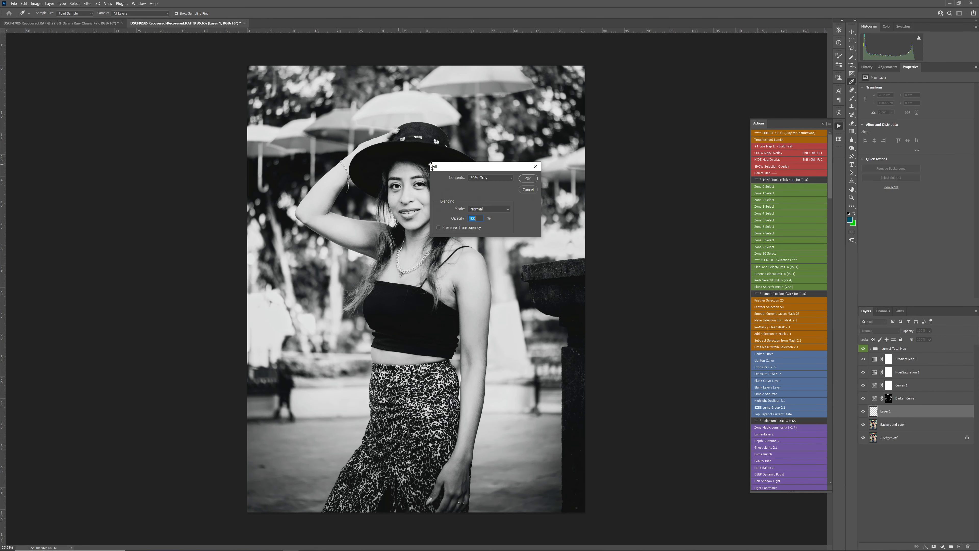
pyautogui.click(528, 178)
pyautogui.press('v')
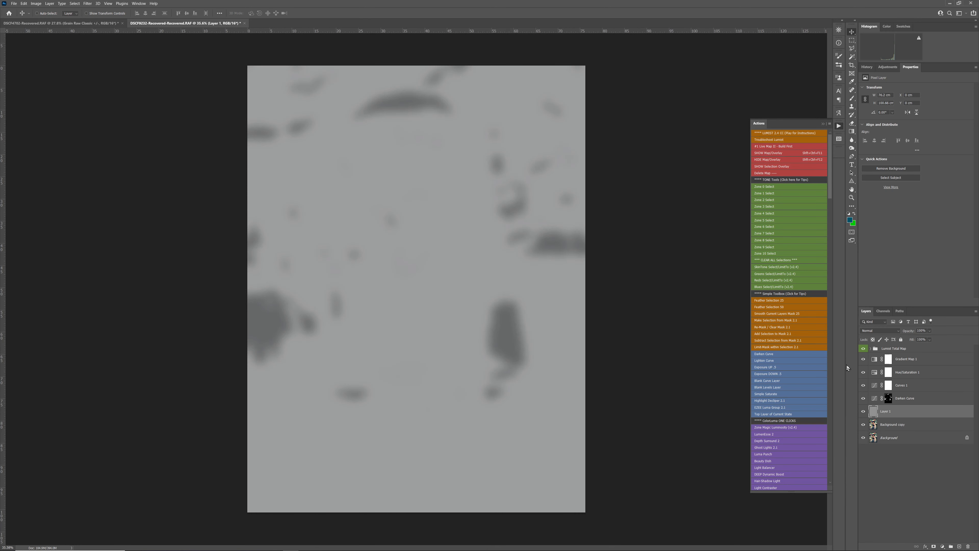
pyautogui.click(880, 330)
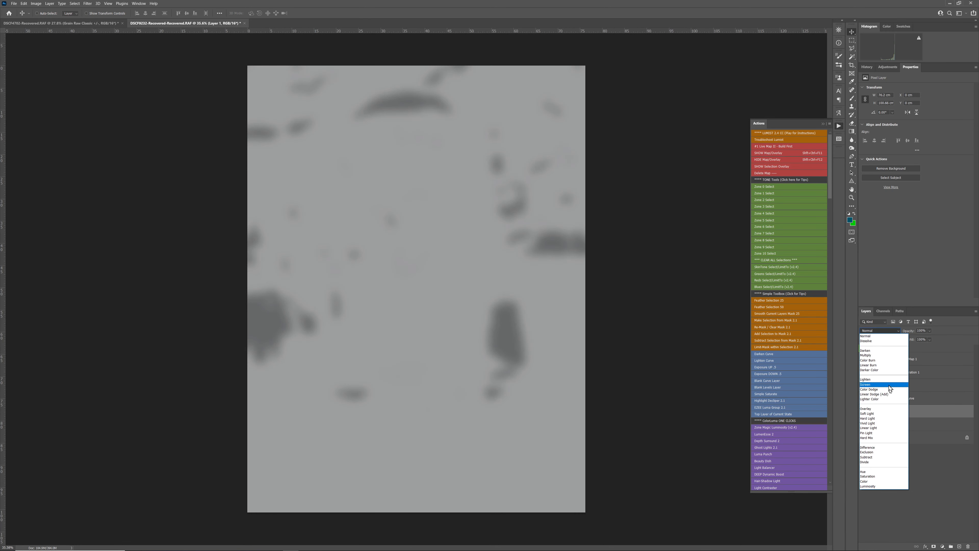
pyautogui.click(875, 409)
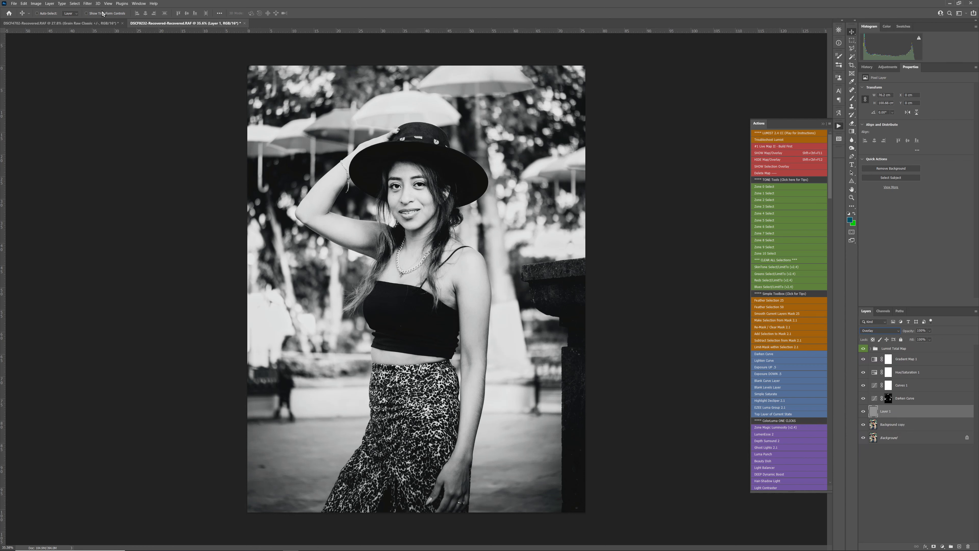
# Add film grain to the gray Overlay layer with the Camera Raw Filter's Grain effect and check the texture up close
pyautogui.click(87, 4)
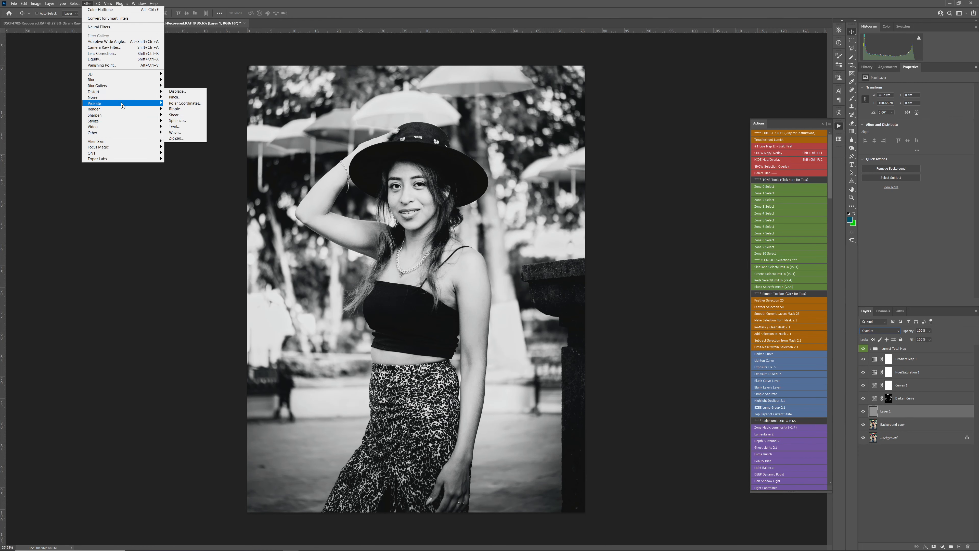
pyautogui.moveTo(123, 101)
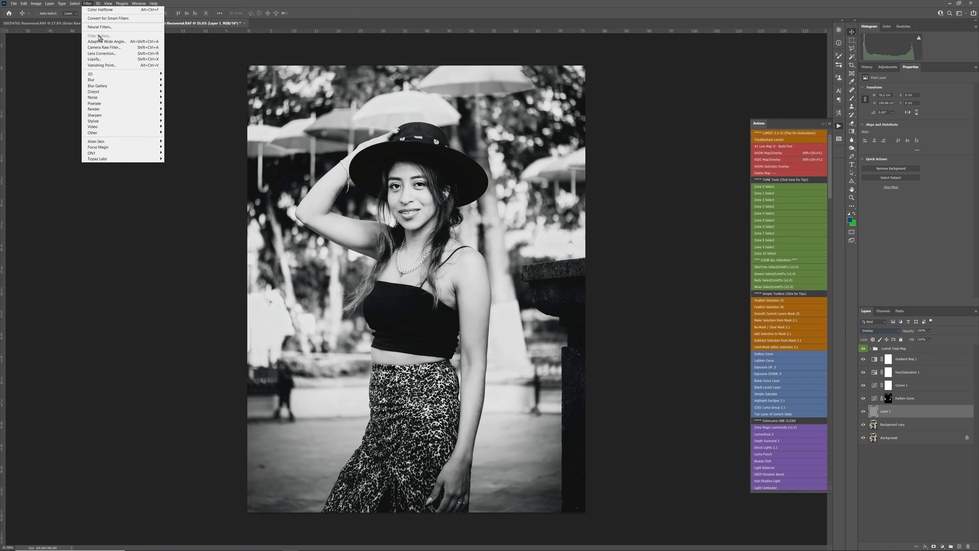
pyautogui.click(102, 48)
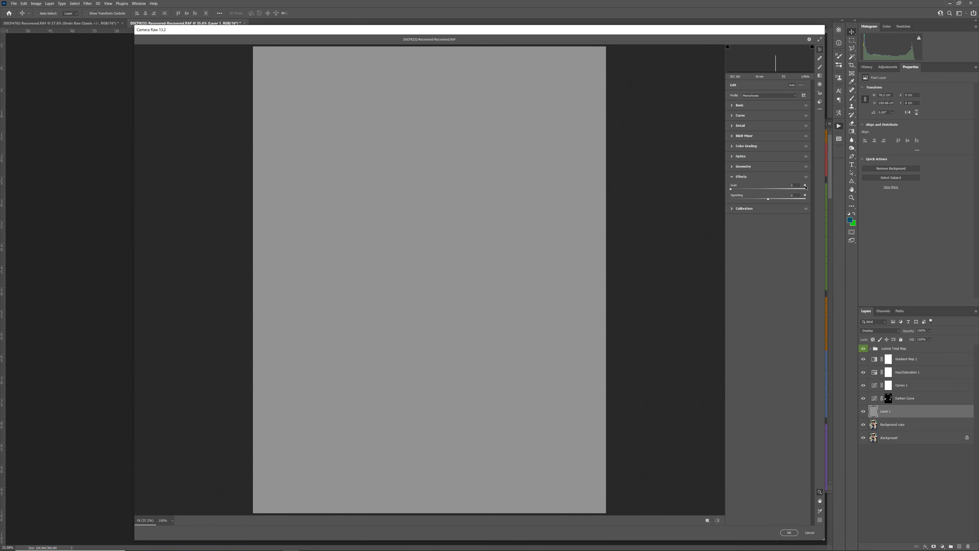
pyautogui.moveTo(729, 191); pyautogui.dragTo(743, 193)
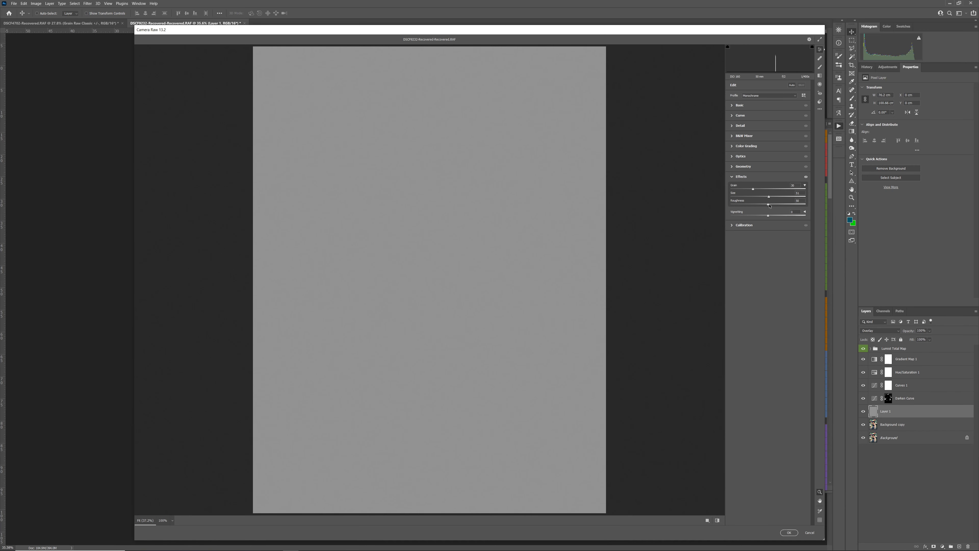
pyautogui.moveTo(752, 191); pyautogui.dragTo(760, 191)
pyautogui.click(789, 532)
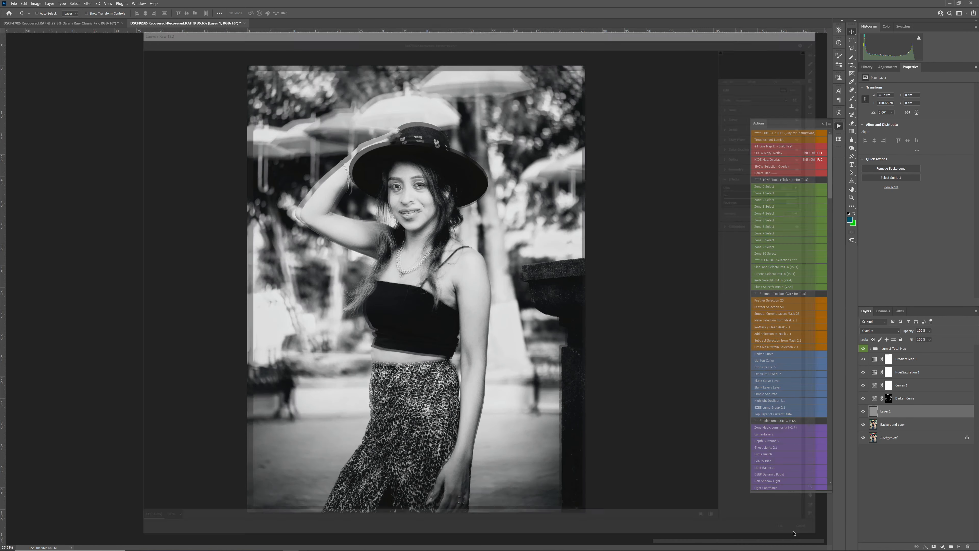
pyautogui.scroll(3, 495, 221)
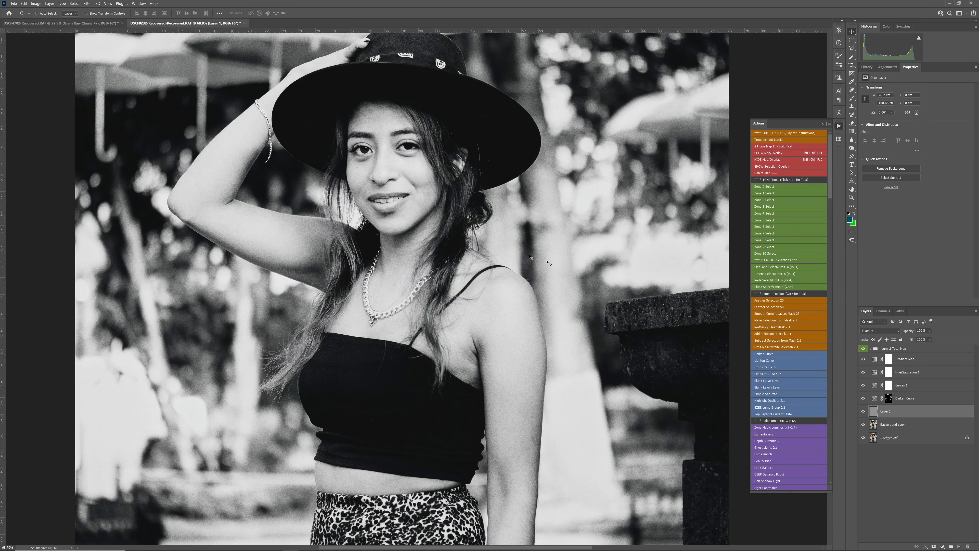
pyautogui.scroll(-3, 589, 273)
pyautogui.scroll(6, 498, 225)
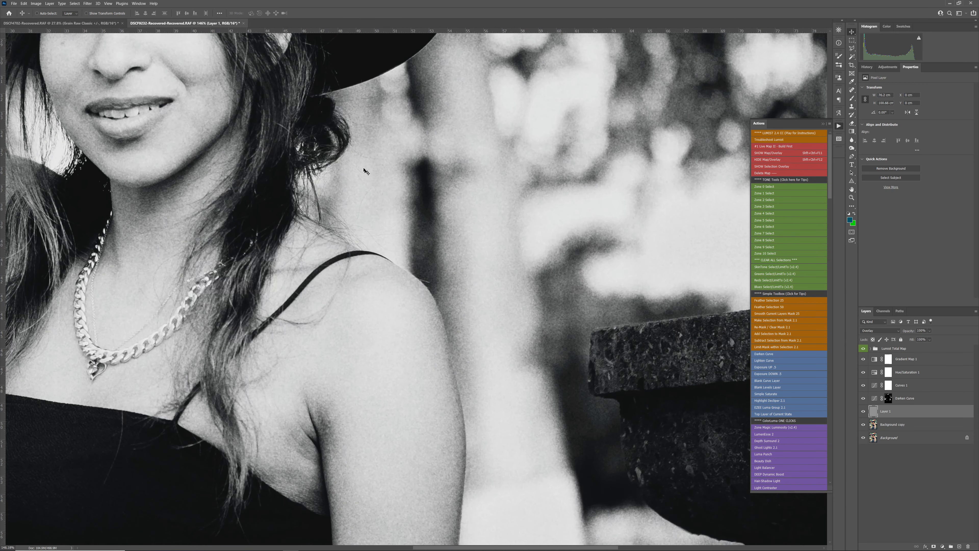
pyautogui.scroll(-5, 446, 178)
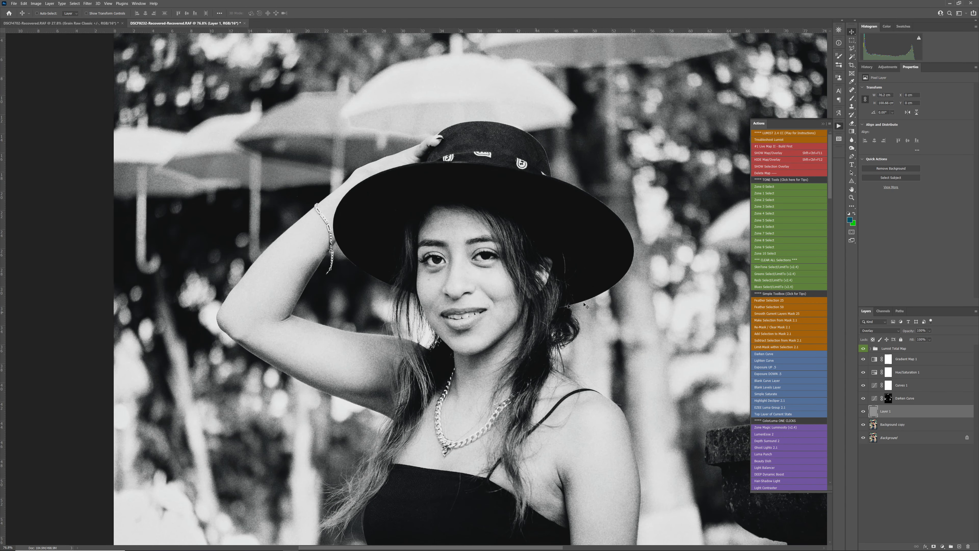
pyautogui.scroll(-5, 558, 336)
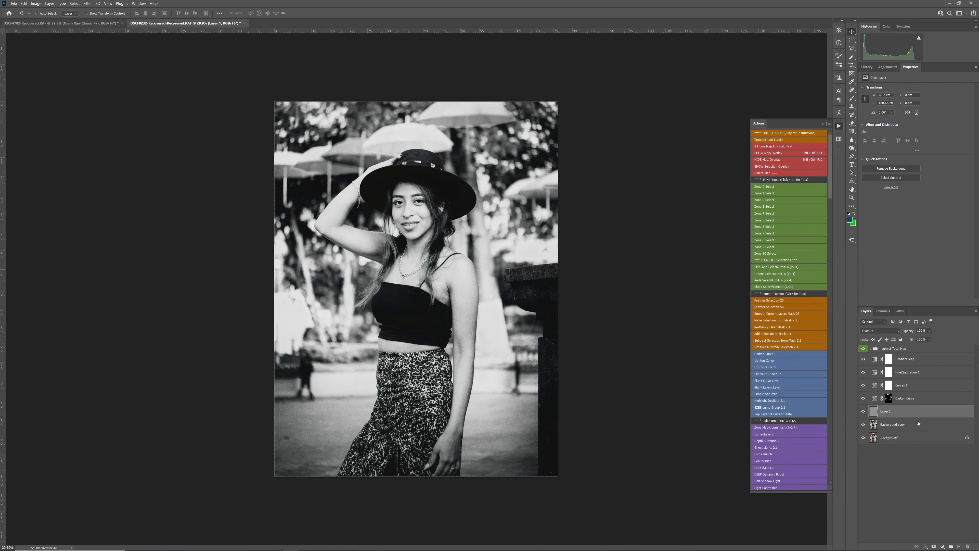
# Apply a very slight Motion Blur at an angle of 10° to the Background copy layer to soften the photo
pyautogui.click(919, 423)
pyautogui.scroll(5, 437, 226)
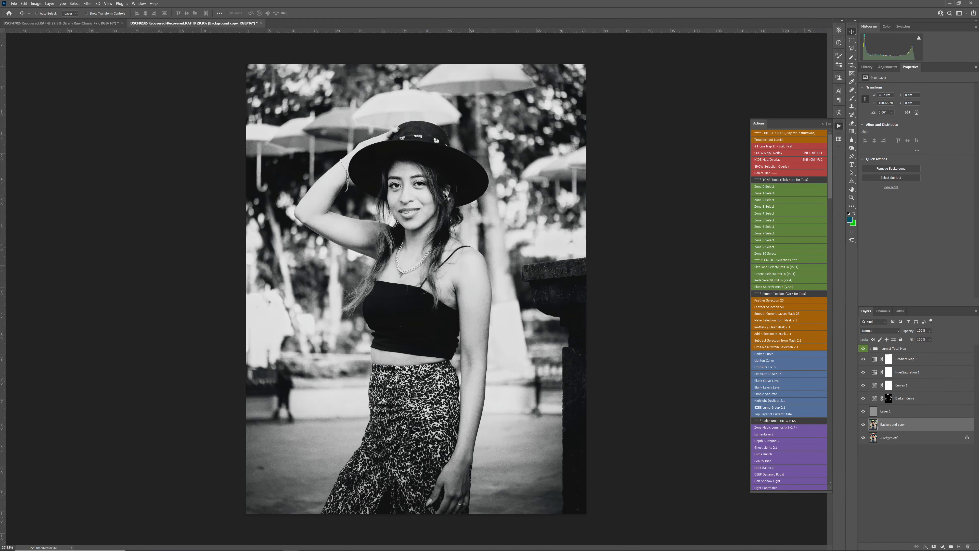
pyautogui.click(88, 3)
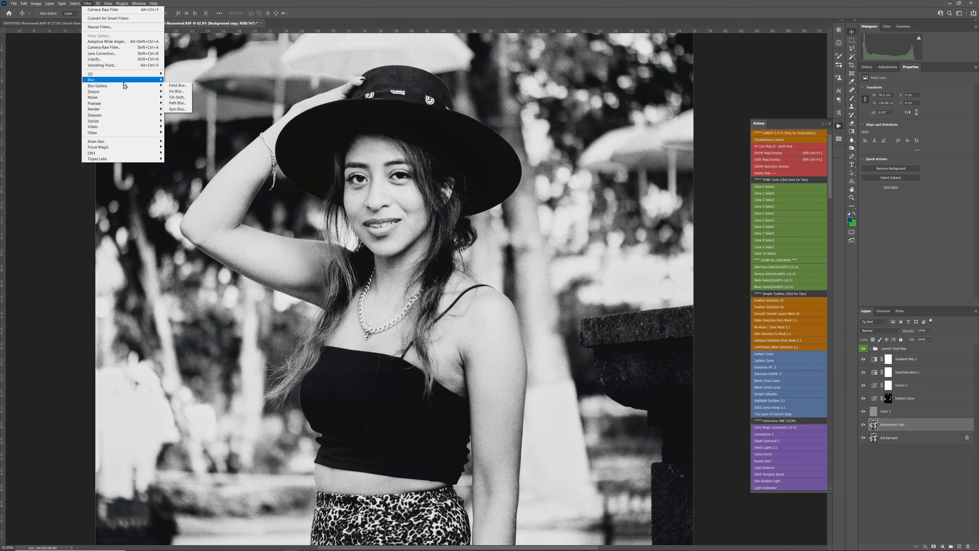
pyautogui.moveTo(126, 80)
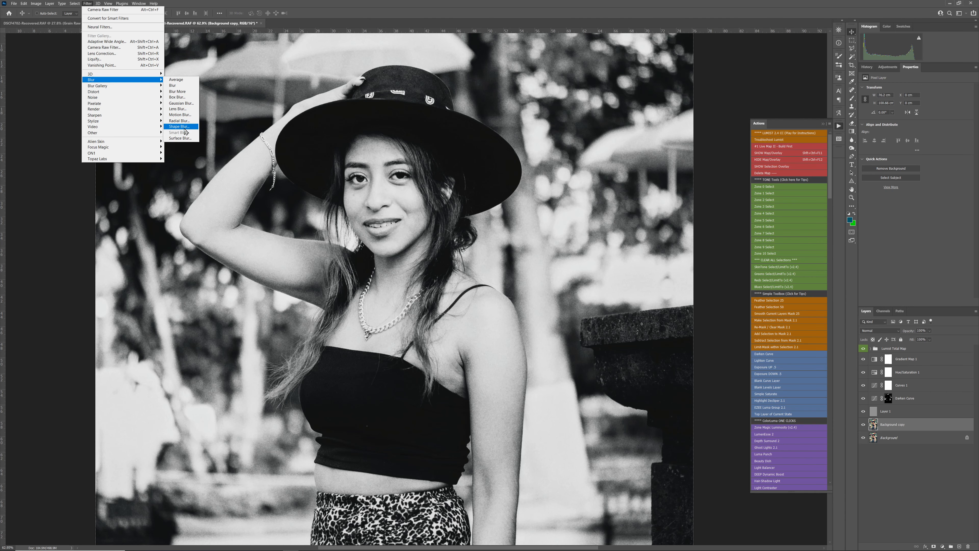
pyautogui.click(180, 114)
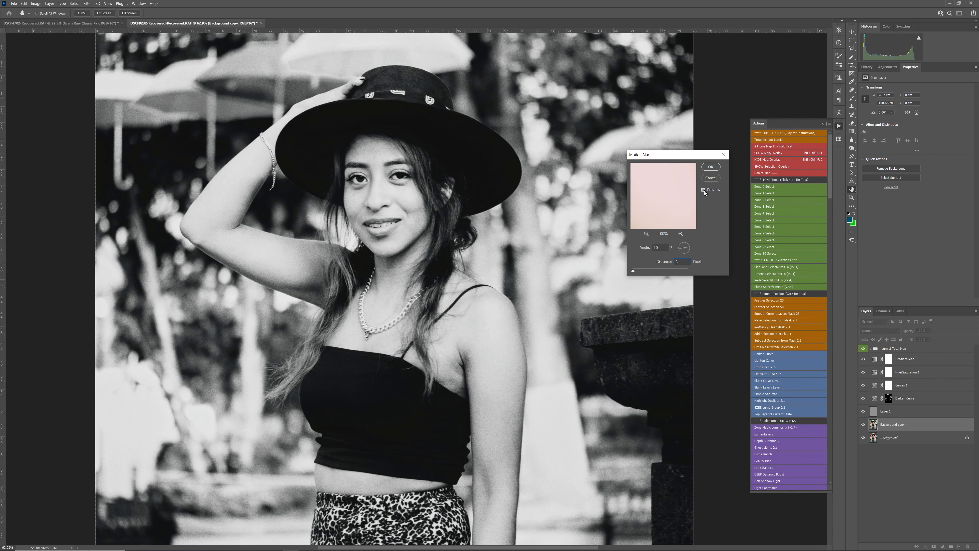
pyautogui.click(703, 189)
pyautogui.click(711, 167)
pyautogui.scroll(-5, 443, 166)
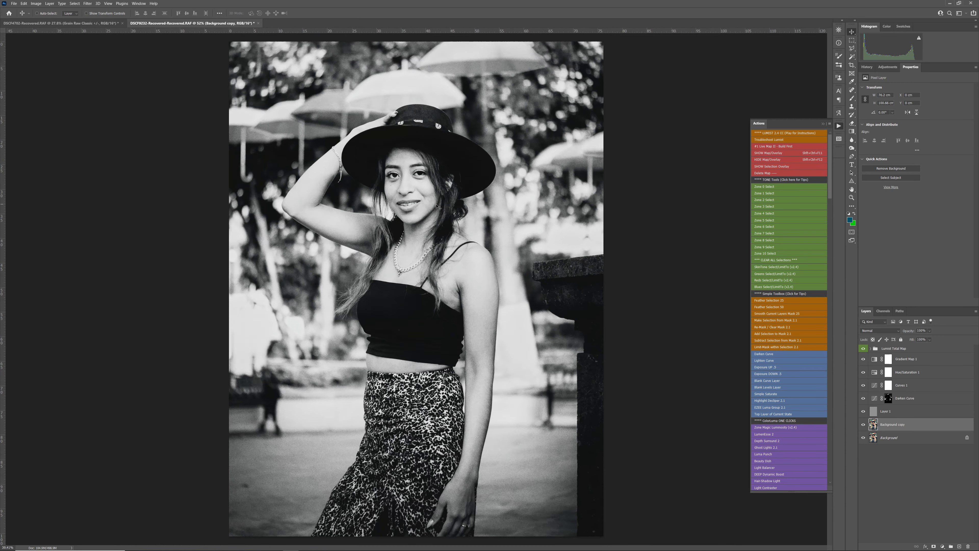
pyautogui.scroll(6, 430, 173)
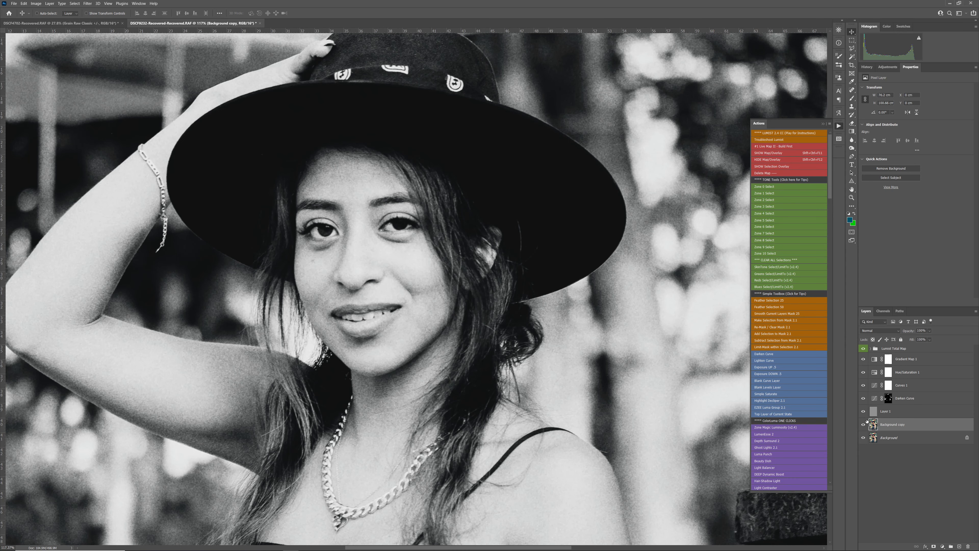
# Add a layer mask to the Background copy and paint black over the face with a Normal-mode brush to remove the blur there
pyautogui.click(934, 546)
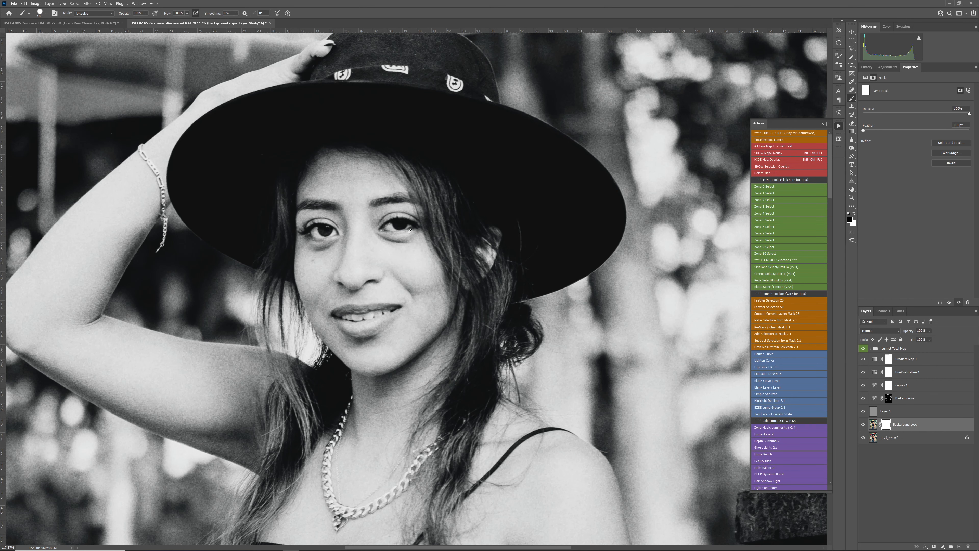
pyautogui.moveTo(407, 233); pyautogui.dragTo(407, 131)
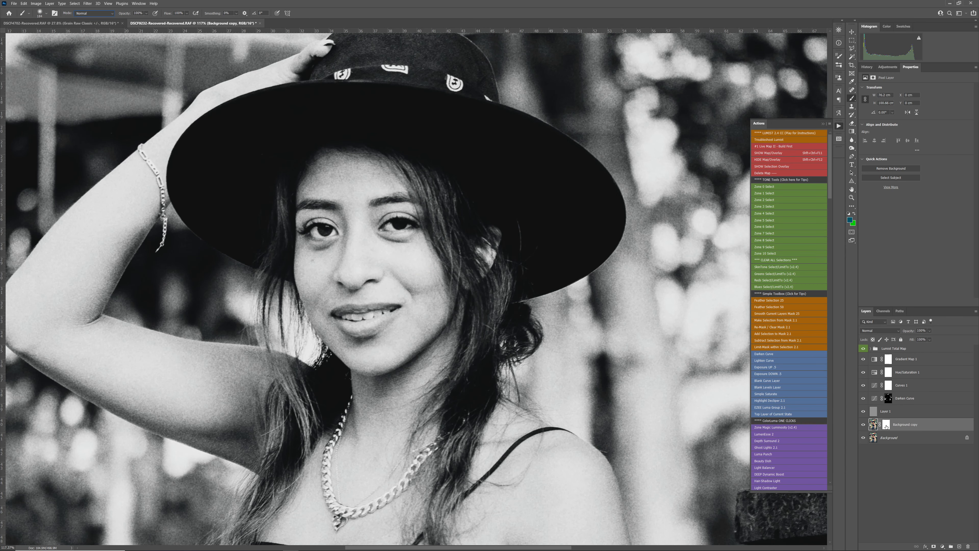
pyautogui.click(886, 424)
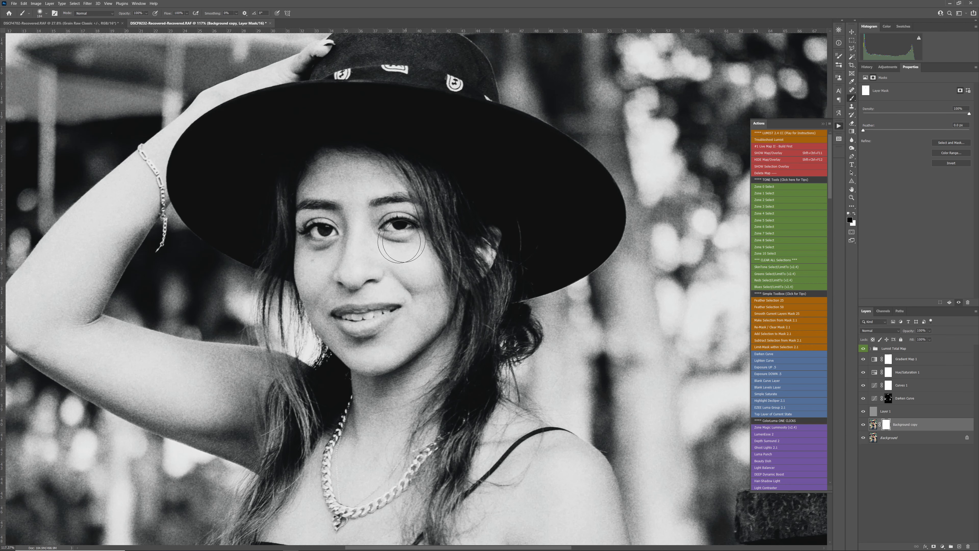
pyautogui.moveTo(344, 317)
pyautogui.mouseDown()
pyautogui.moveTo(485, 307)
pyautogui.moveTo(497, 279)
pyautogui.moveTo(483, 341)
pyautogui.mouseUp()
pyautogui.scroll(-3, 292, 361)
pyautogui.scroll(-2, 369, 405)
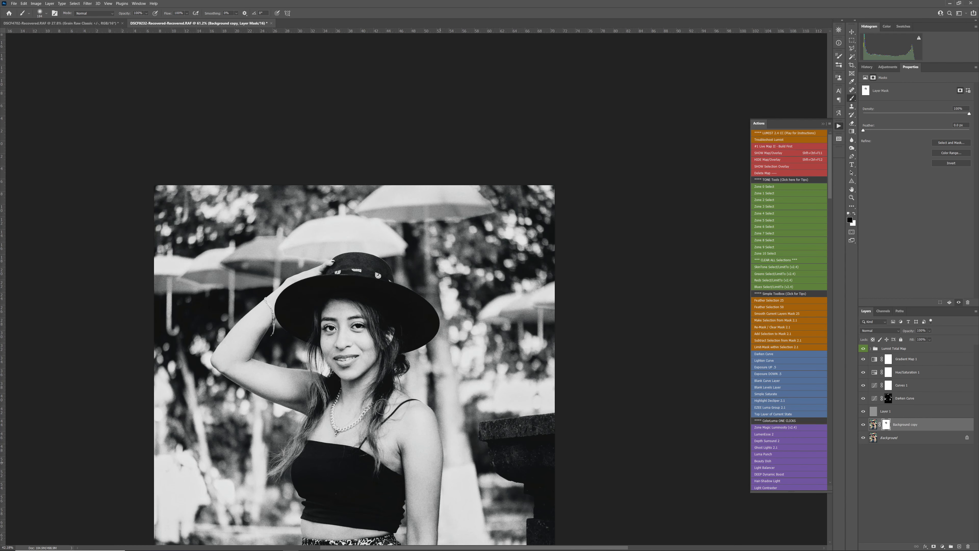
pyautogui.scroll(-2, 385, 424)
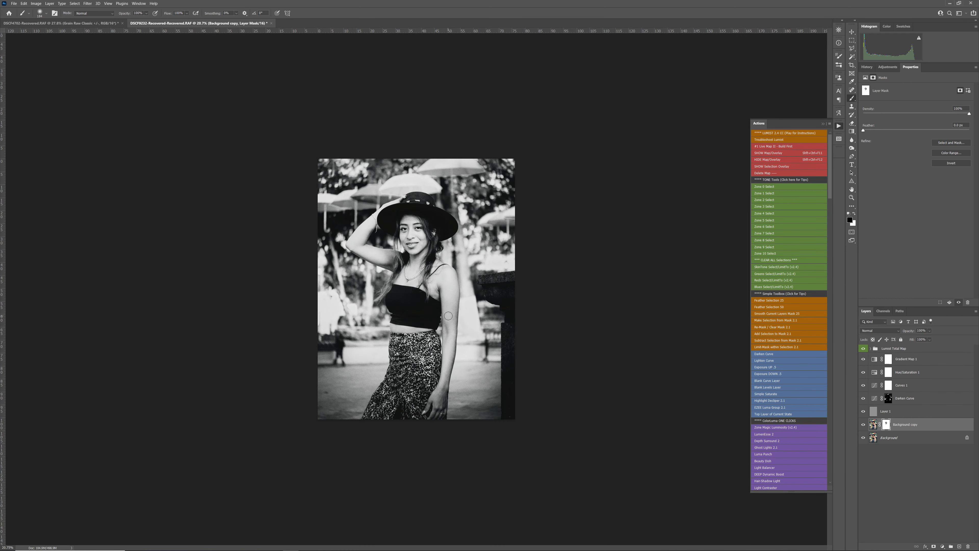
pyautogui.scroll(4, 447, 316)
# Inspect the grain around the face and compare the image with the Gradient Map 1 layer hidden and shown
pyautogui.click(898, 411)
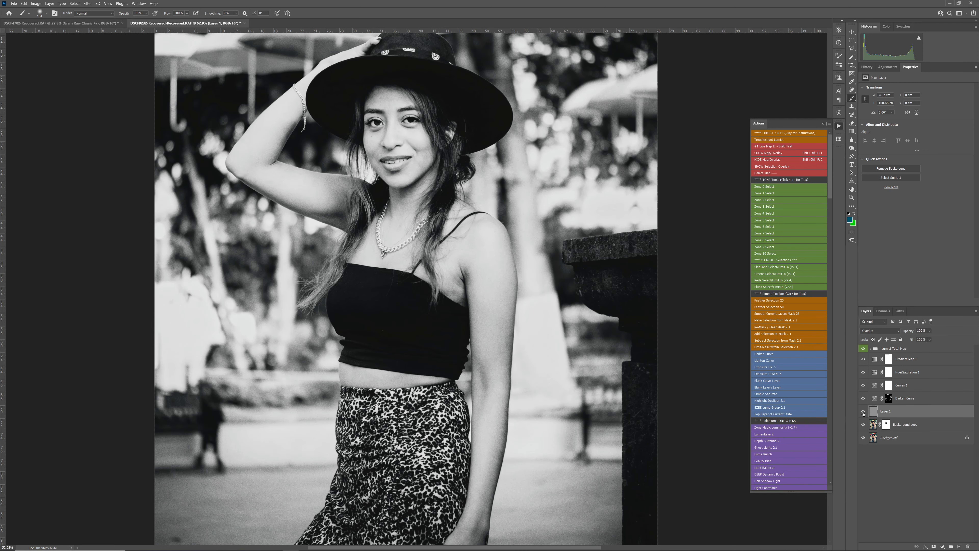
pyautogui.scroll(5, 388, 77)
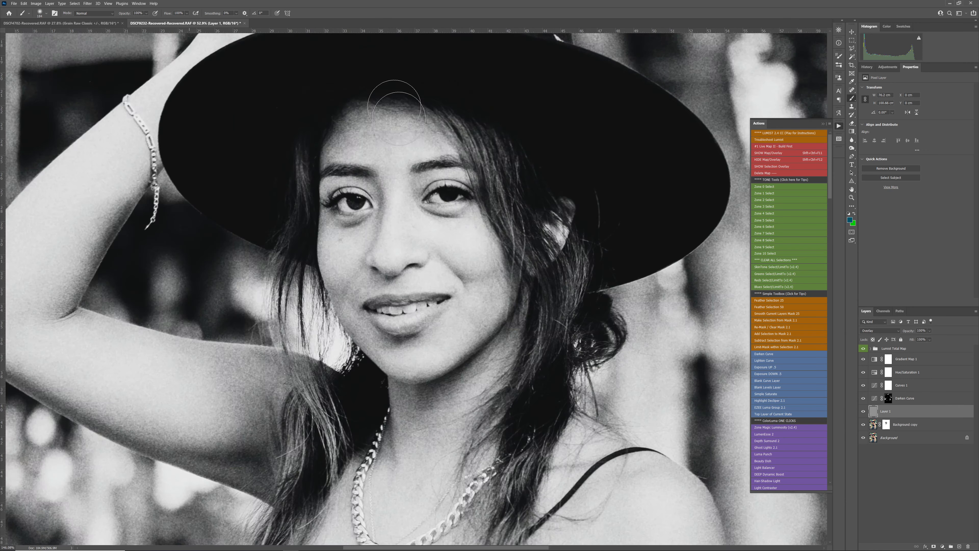
pyautogui.click(863, 359)
pyautogui.scroll(-8, 396, 265)
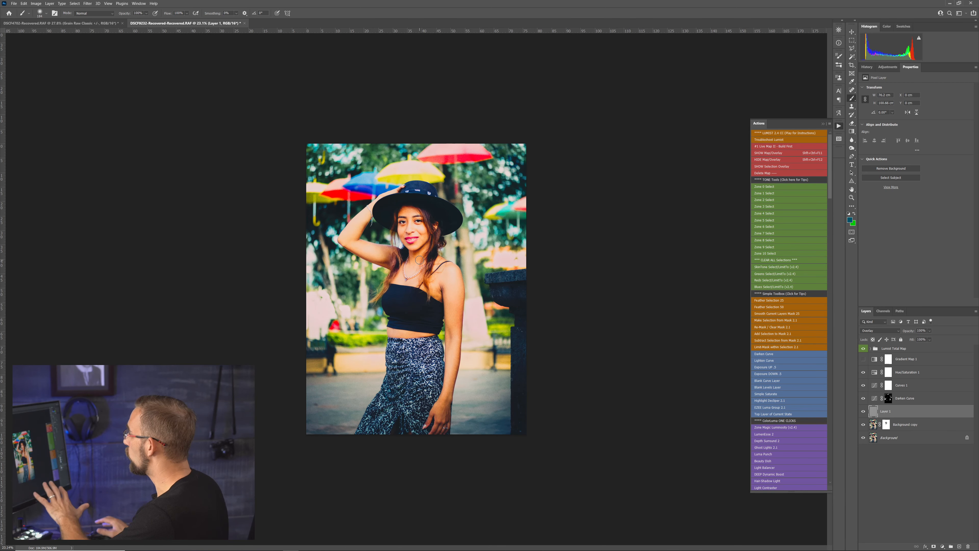
pyautogui.click(882, 360)
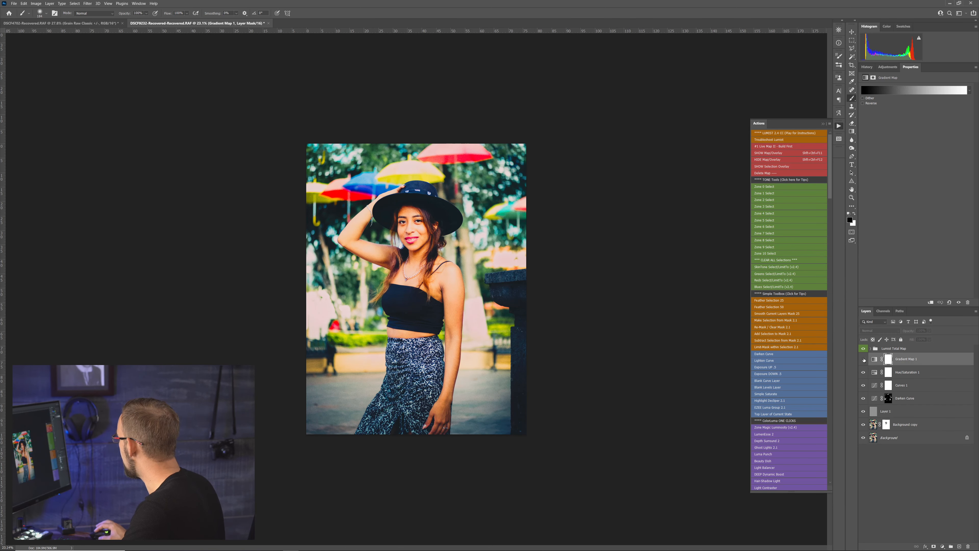
pyautogui.click(863, 359)
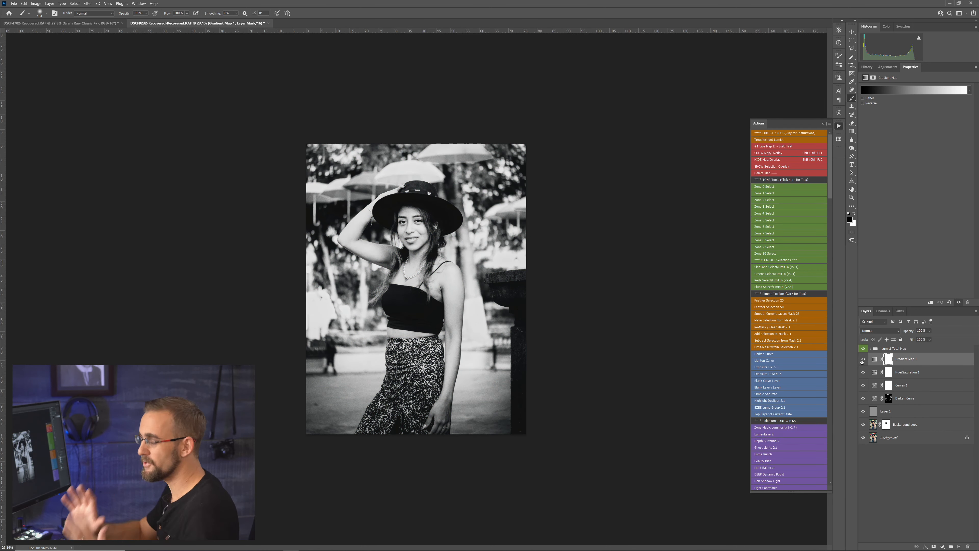
# Compare the originally opened photo with Snapshot 1 of the edit in the document history, ending on the snapshot
pyautogui.rightClick(942, 365)
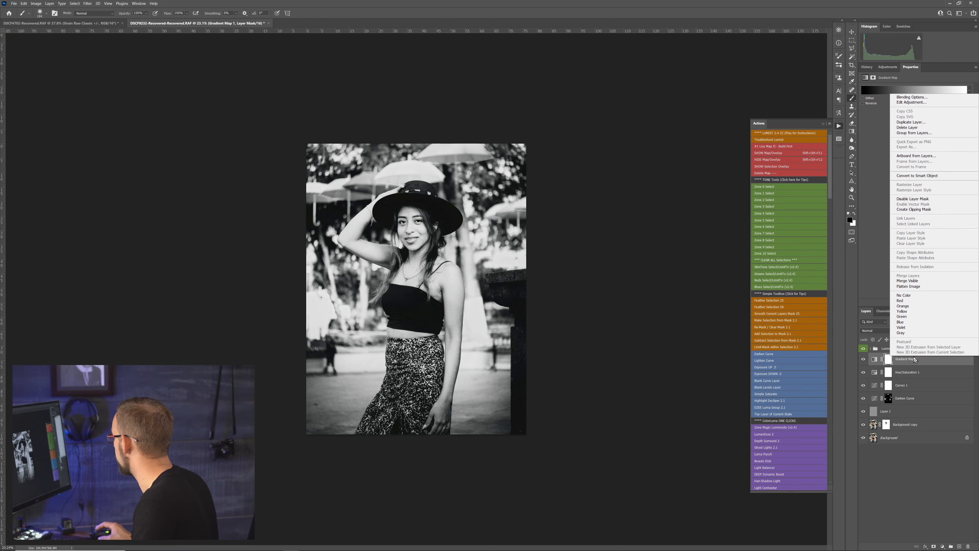
pyautogui.press('Escape')
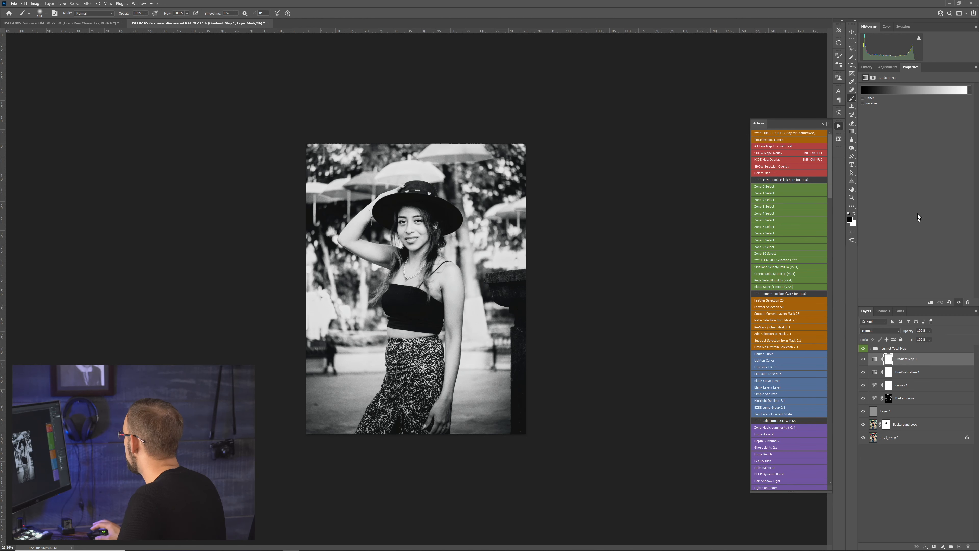
pyautogui.click(870, 66)
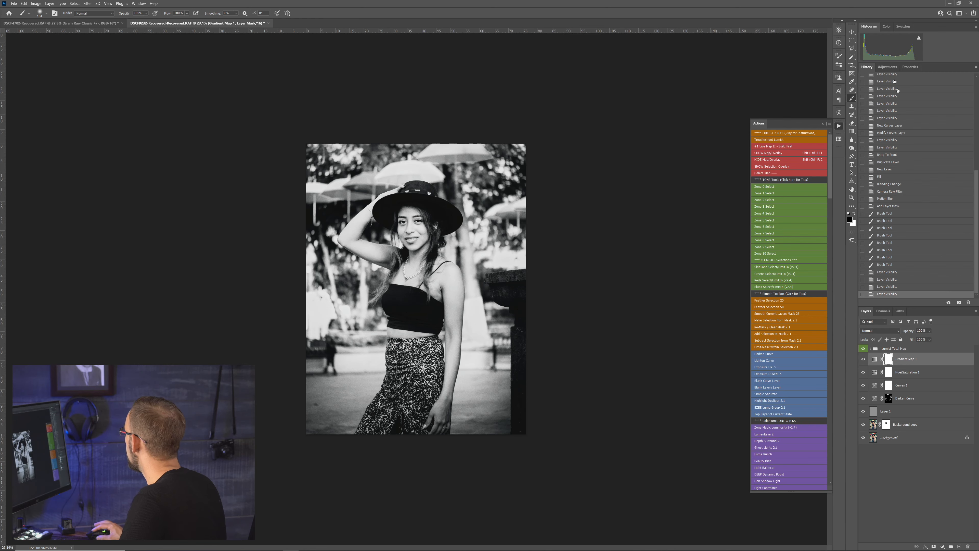
pyautogui.scroll(10, 897, 89)
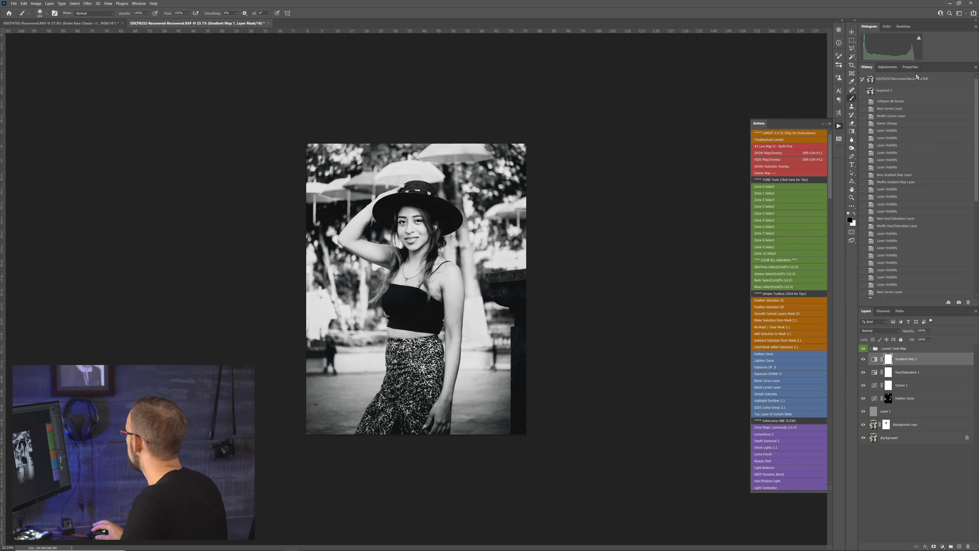
pyautogui.click(916, 78)
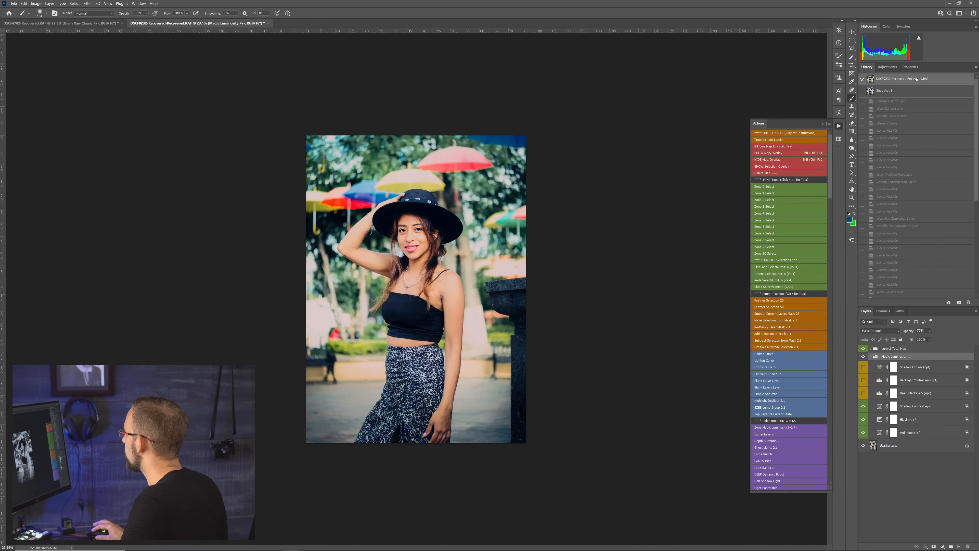
pyautogui.click(903, 92)
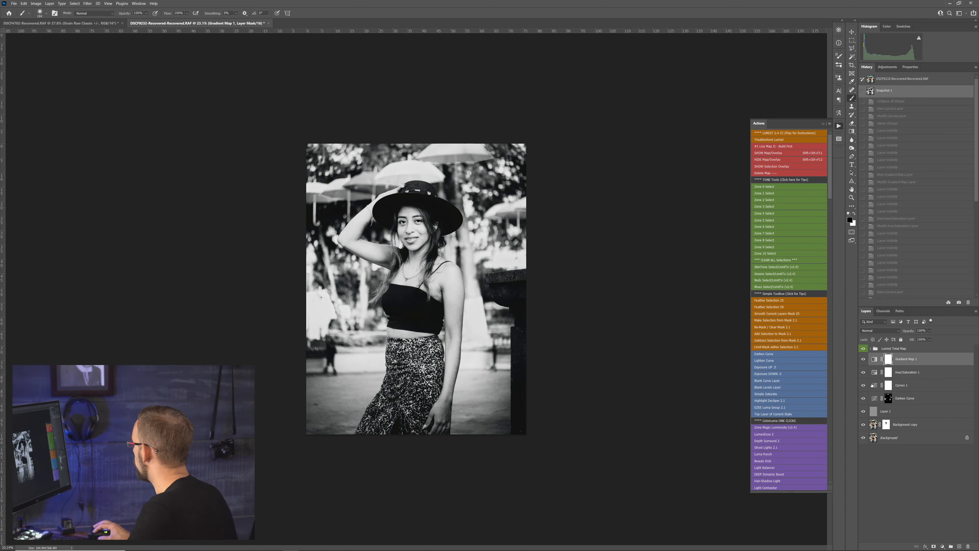
# Move the shadow point of the Curves 1 layer slightly toward the black end to lighten the deepest shadows
pyautogui.click(902, 385)
pyautogui.click(910, 67)
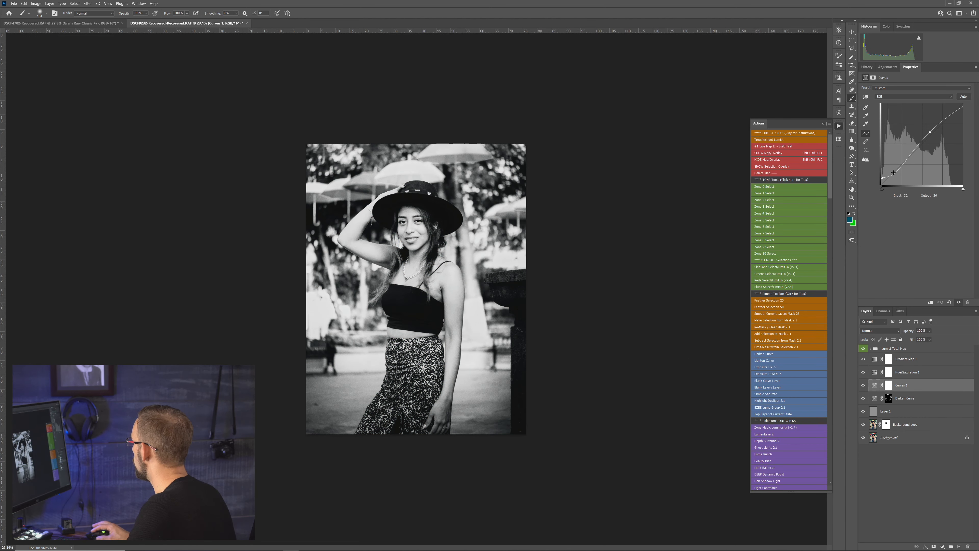
pyautogui.moveTo(893, 172); pyautogui.dragTo(889, 174)
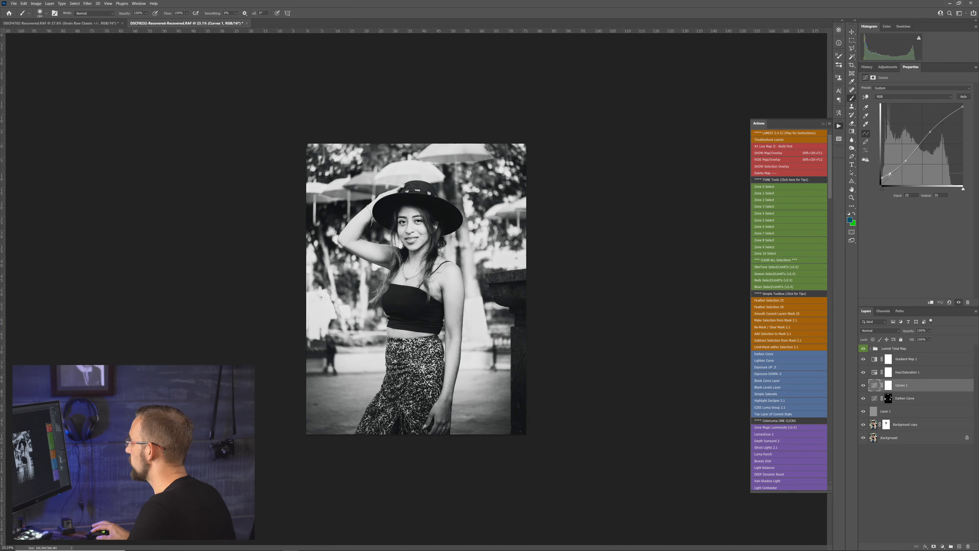
pyautogui.scroll(5, 437, 268)
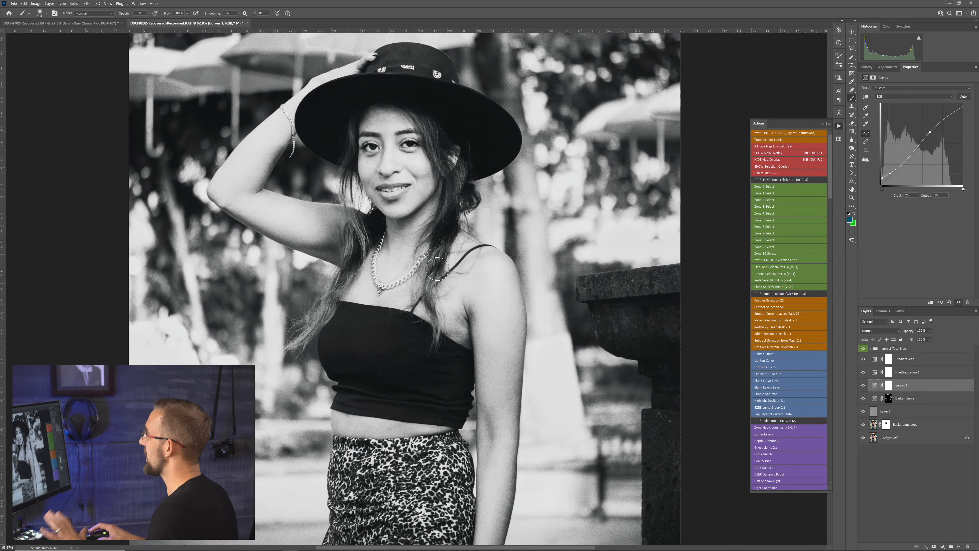
pyautogui.scroll(2, 437, 268)
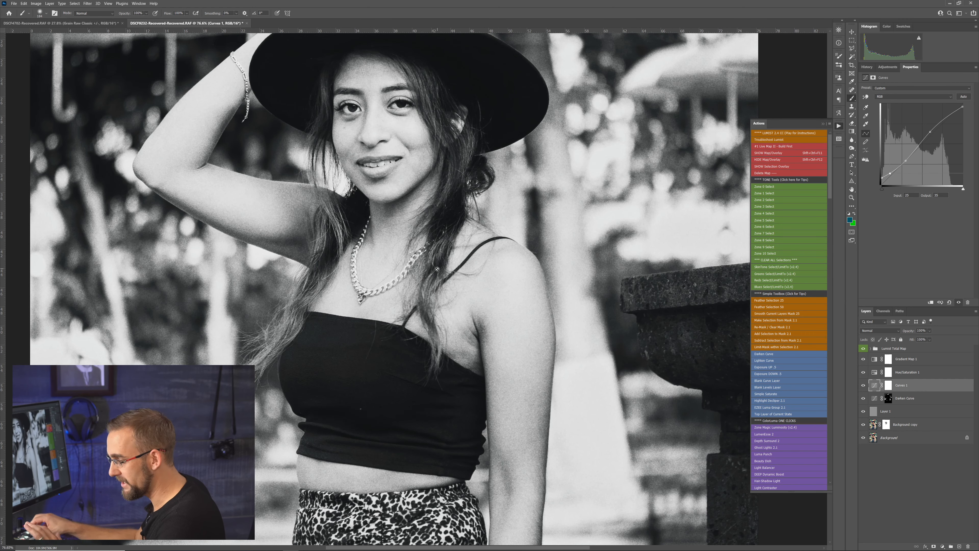